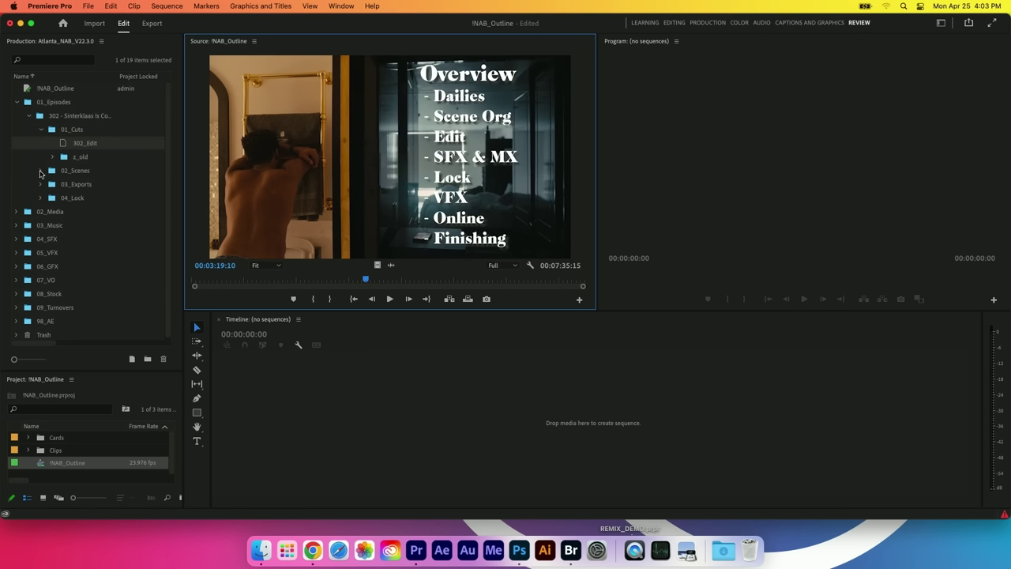
{"action": "left_click", "coordinate": [41, 172]}
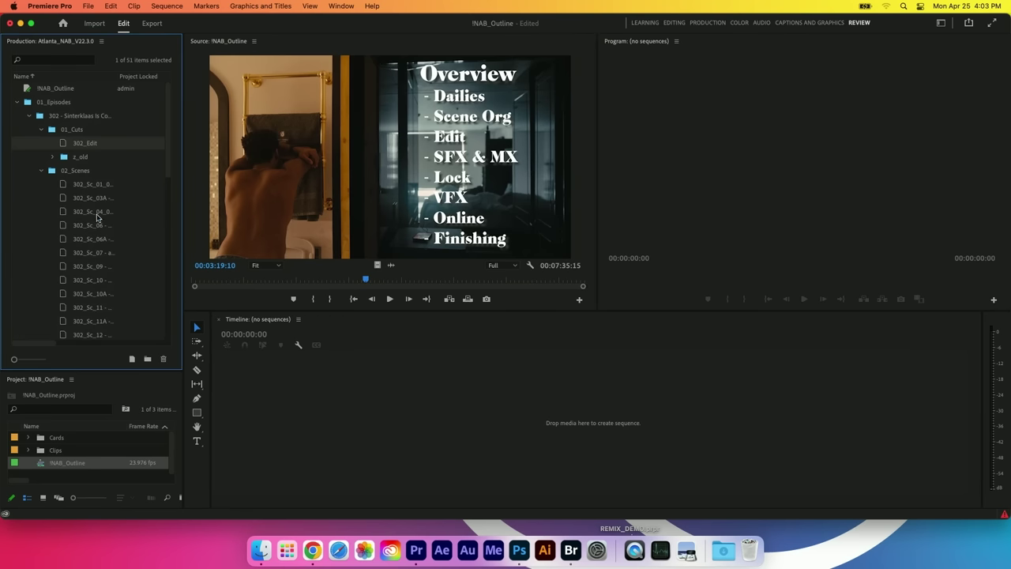
{"action": "scroll", "coordinate": [164, 163], "scroll_direction": "down", "scroll_amount": 3}
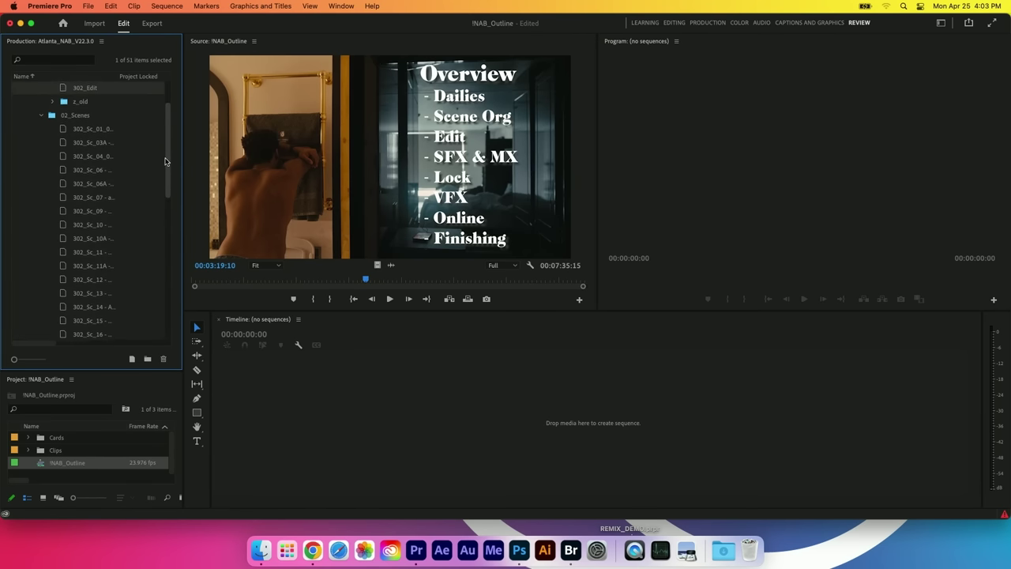
{"action": "scroll", "coordinate": [165, 163], "scroll_direction": "up", "scroll_amount": 3}
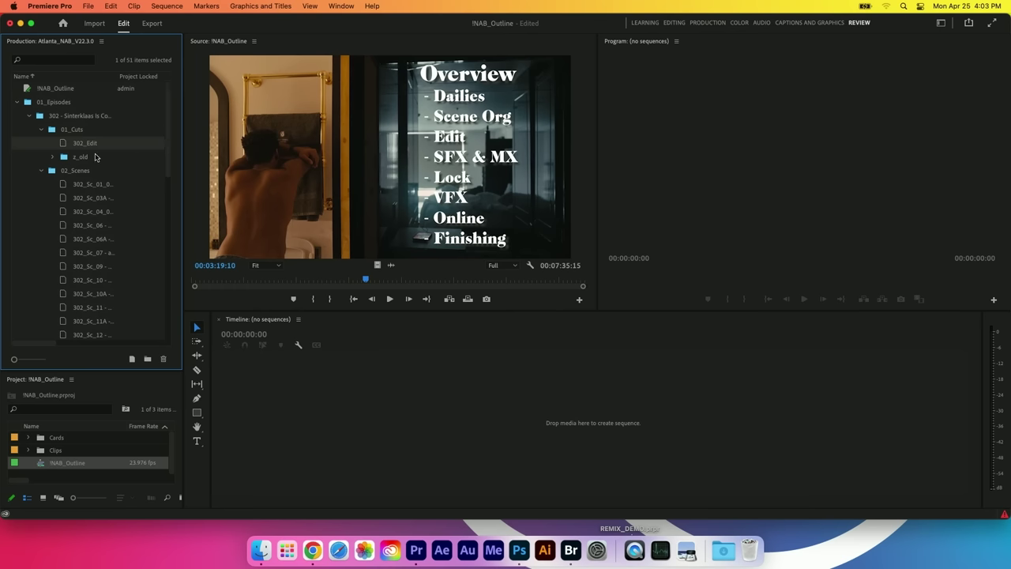
{"action": "left_click", "coordinate": [43, 172]}
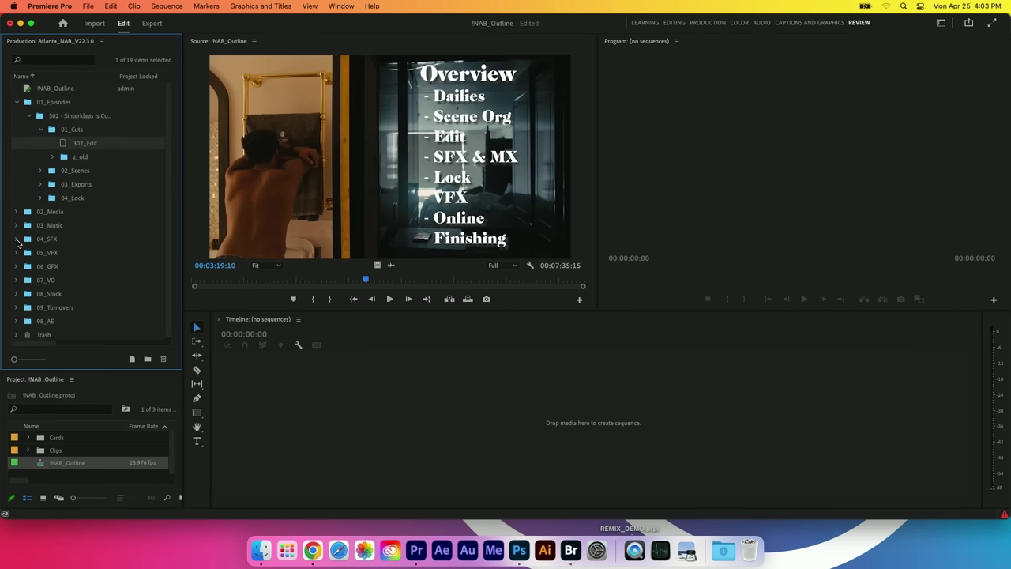
{"action": "left_click", "coordinate": [17, 239]}
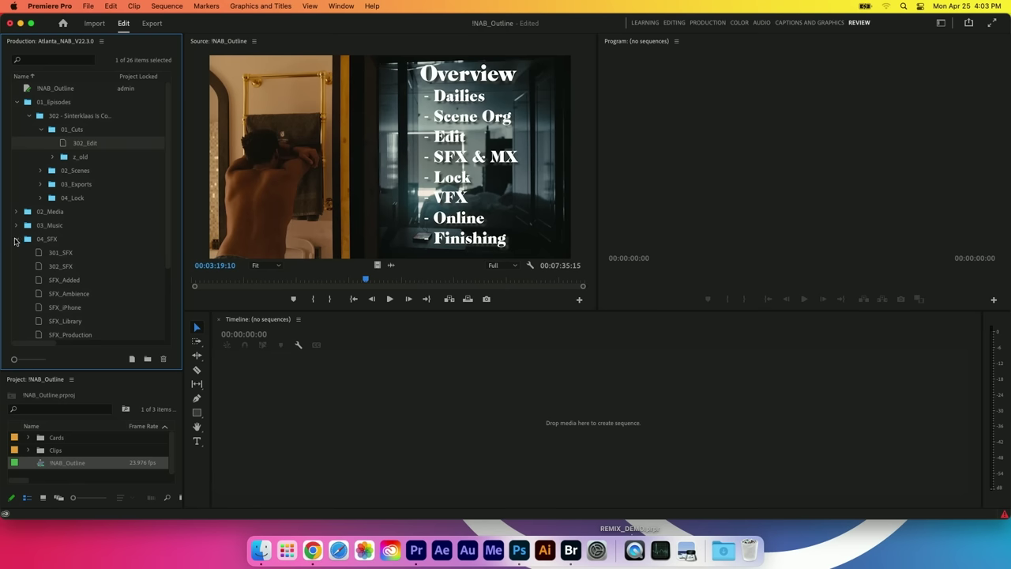
{"action": "left_click", "coordinate": [17, 239]}
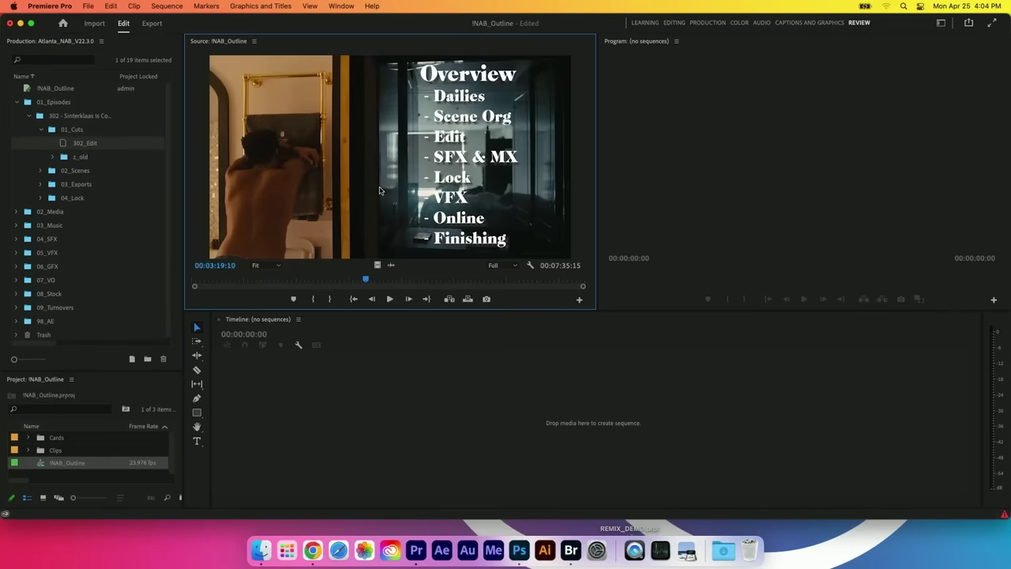
- Maximize the Source Monitor to view the Dailies title card, then restore the workspace
{"action": "key", "text": "grave"}
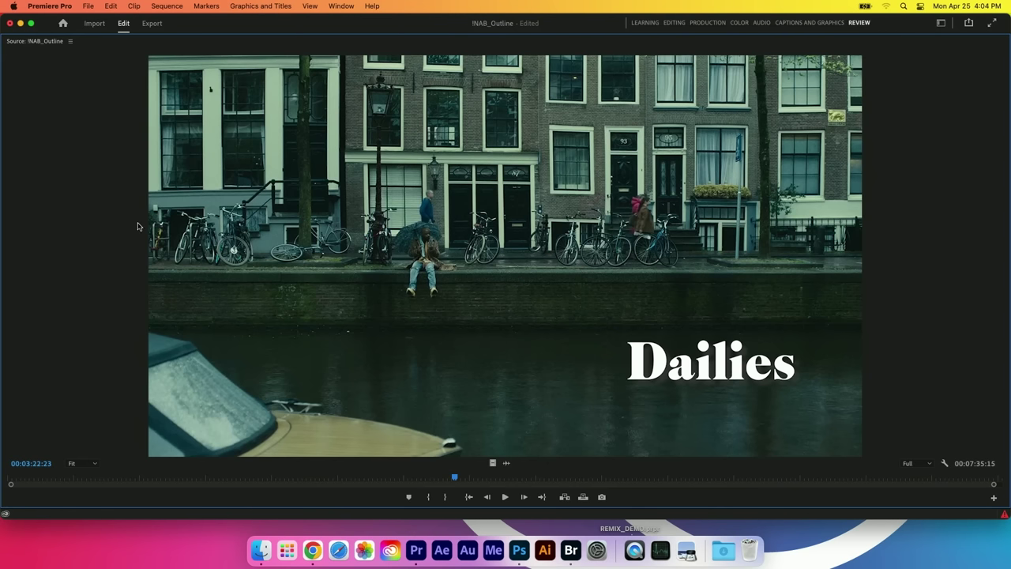
{"action": "key", "text": "grave"}
- Select the A084C023 and B051C016 camera clips together with the 7CT03.WAV audio
{"action": "left_click", "coordinate": [42, 137]}
{"action": "left_click", "coordinate": [41, 150]}
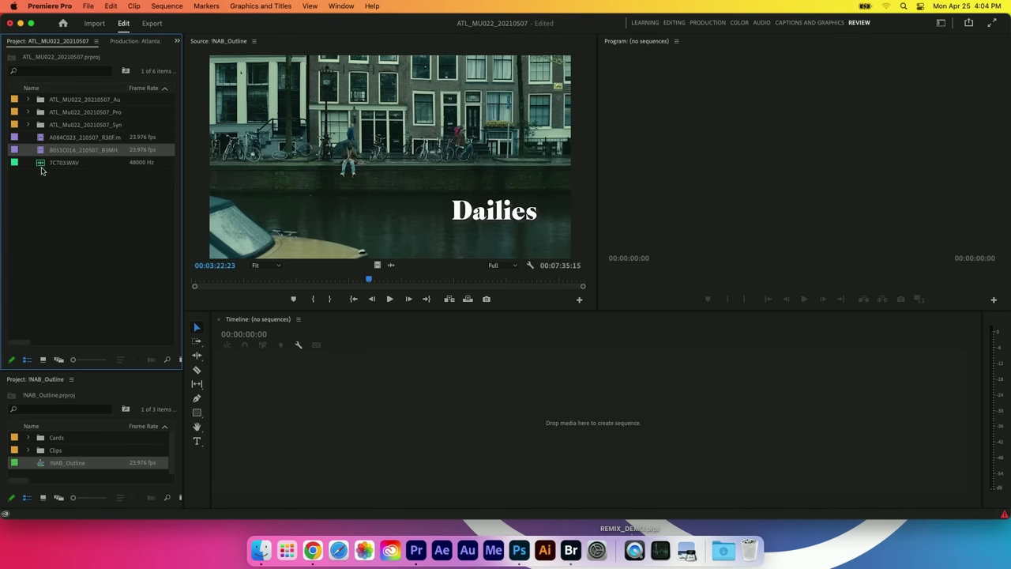
{"action": "left_click", "coordinate": [43, 166]}
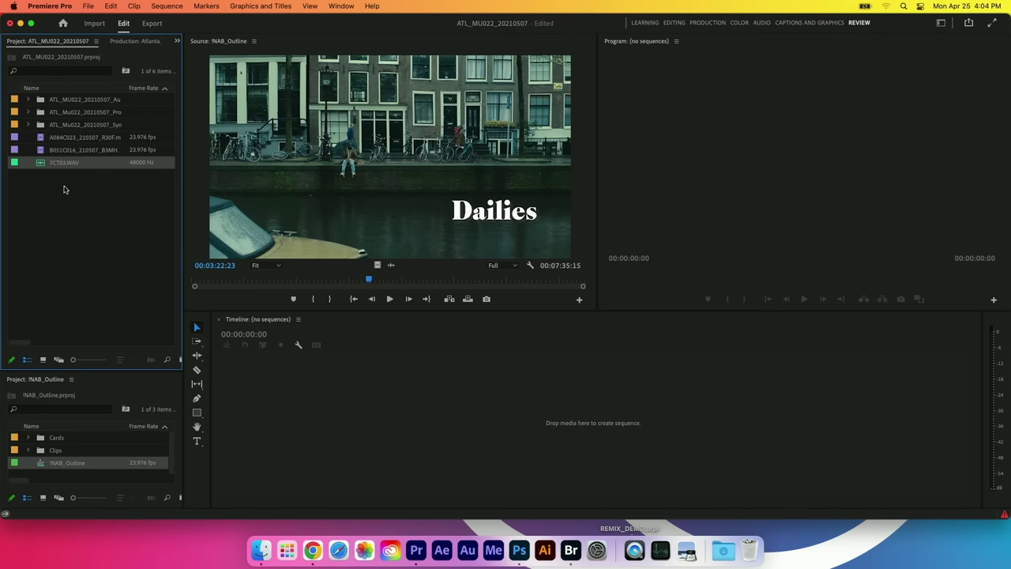
{"action": "left_click_drag", "start_coordinate": [64, 190], "coordinate": [63, 136]}
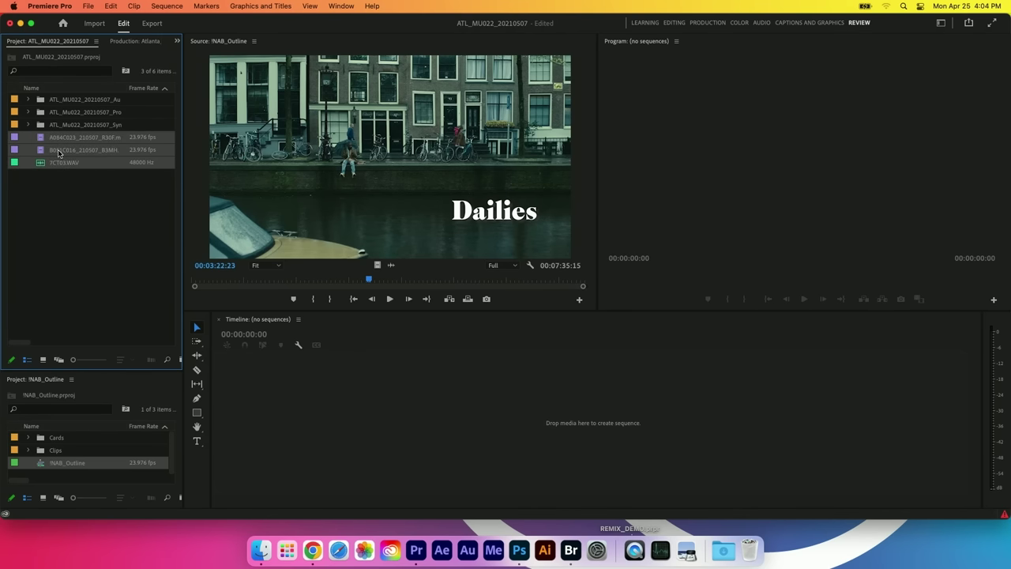
- Create a timecode-synced multicam sequence named after the audio clip, with clip-name camera angles
{"action": "right_click", "coordinate": [58, 153]}
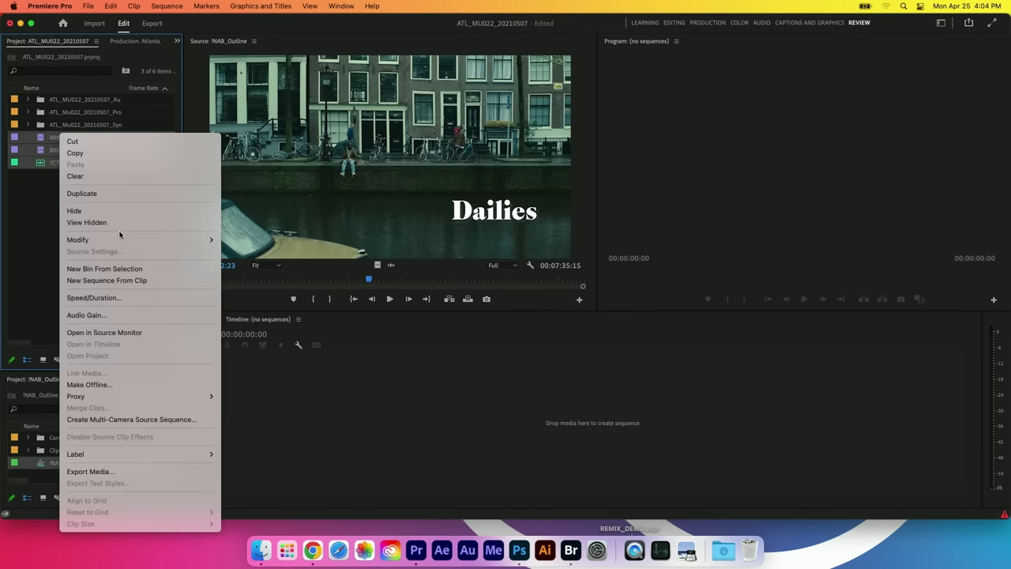
{"action": "left_click", "coordinate": [172, 417]}
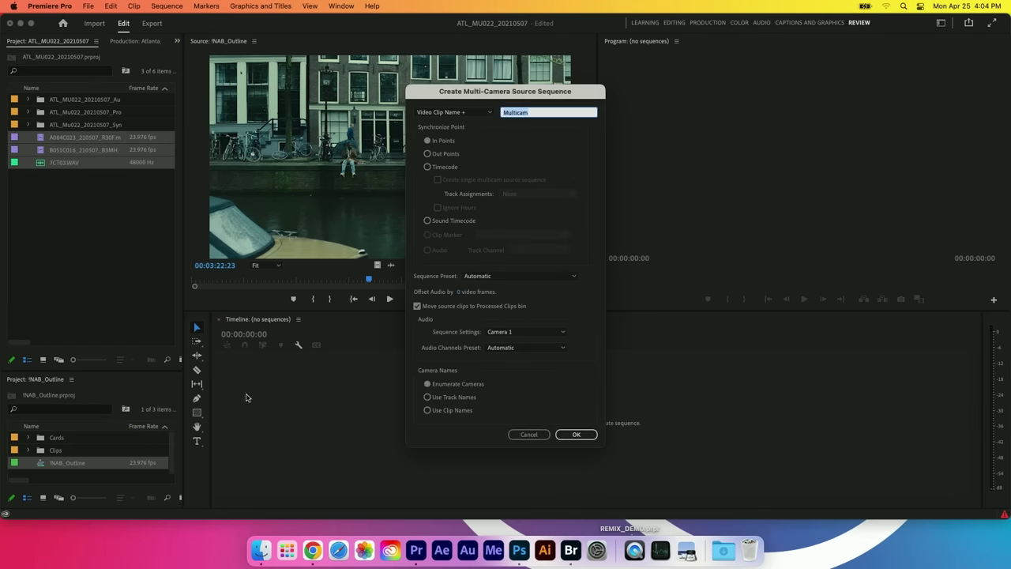
{"action": "left_click", "coordinate": [426, 166]}
{"action": "left_click", "coordinate": [454, 112]}
{"action": "left_click", "coordinate": [441, 135]}
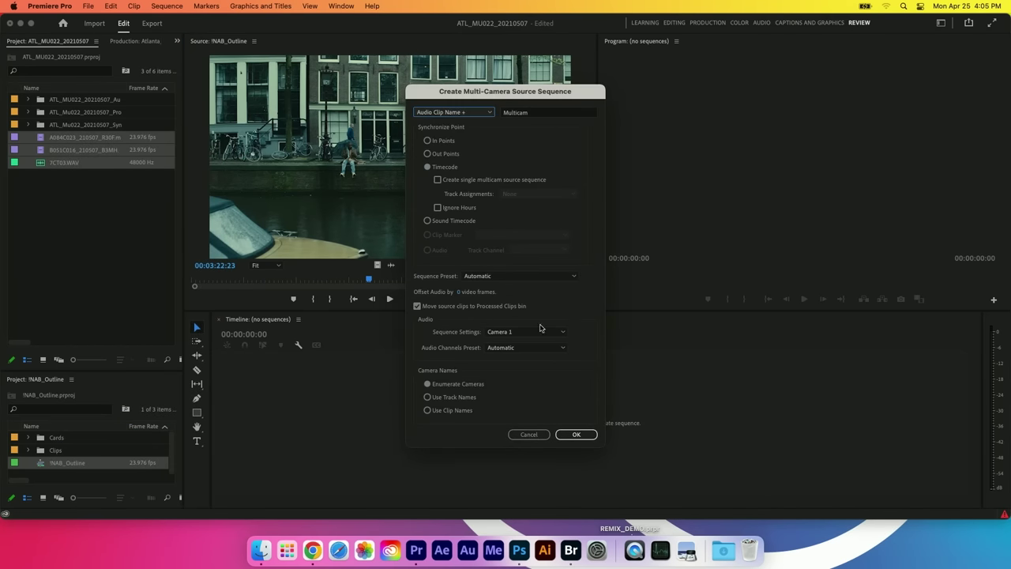
{"action": "left_click", "coordinate": [428, 410]}
{"action": "left_click", "coordinate": [574, 434]}
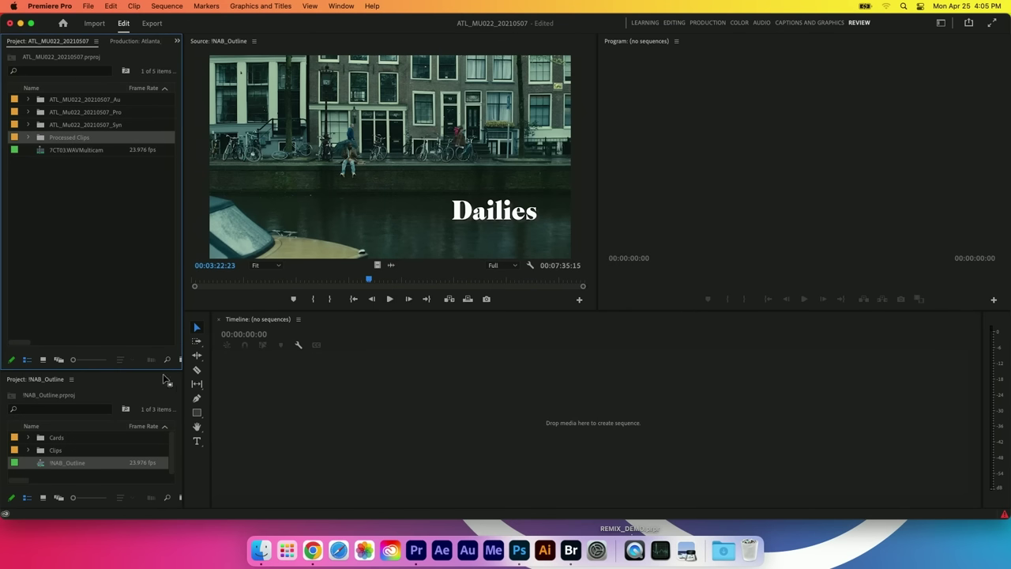
{"action": "left_click", "coordinate": [28, 137]}
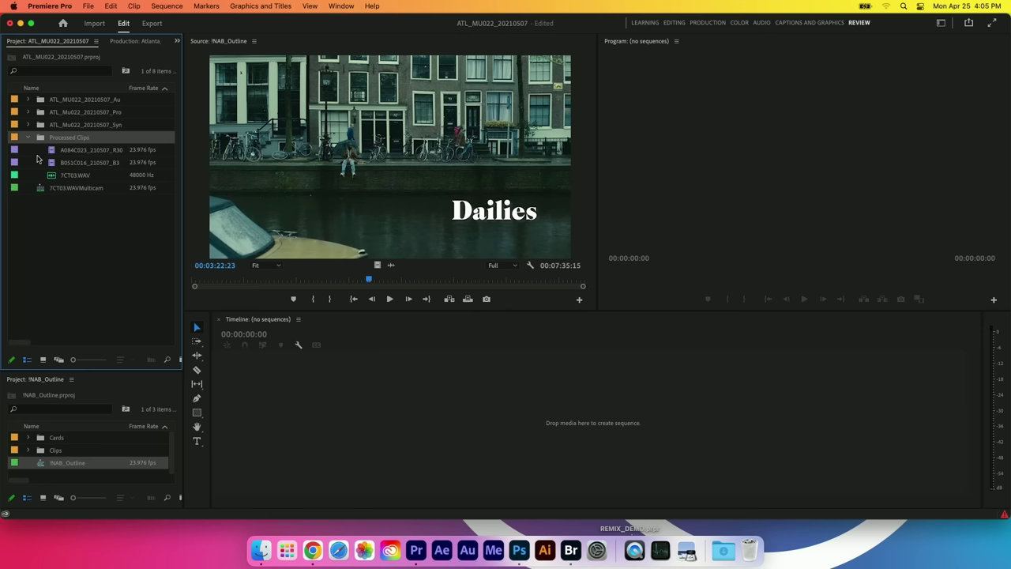
{"action": "left_click", "coordinate": [28, 138]}
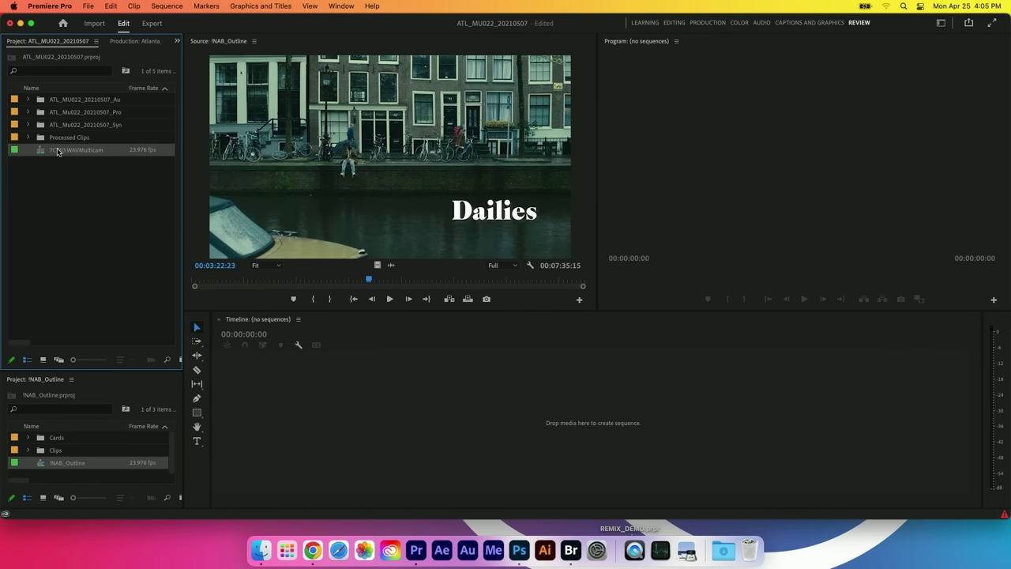
- Put the multicam sequence in the timeline and load it into the Source Monitor
{"action": "left_click_drag", "start_coordinate": [72, 149], "coordinate": [464, 384]}
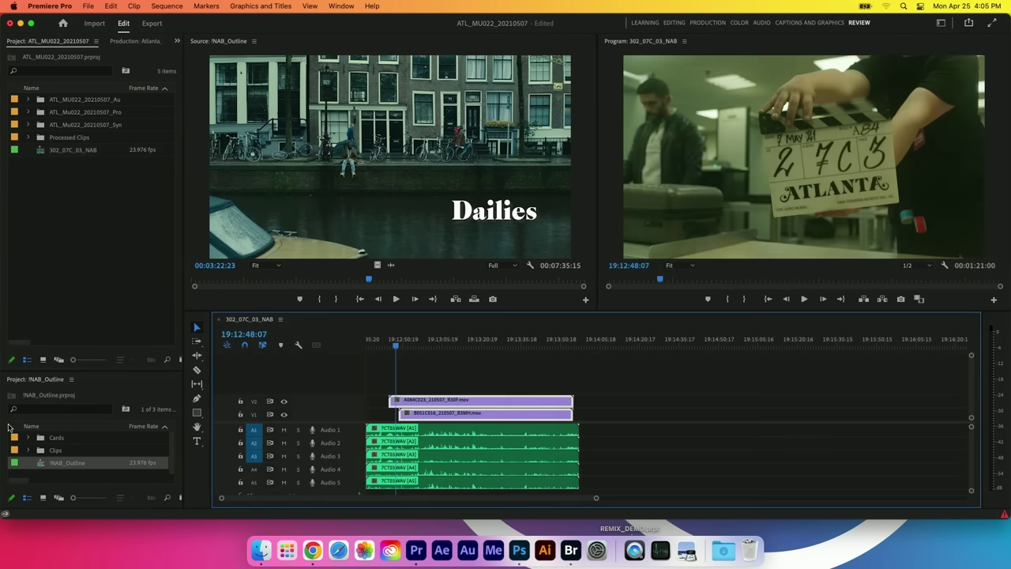
{"action": "left_click", "coordinate": [53, 251]}
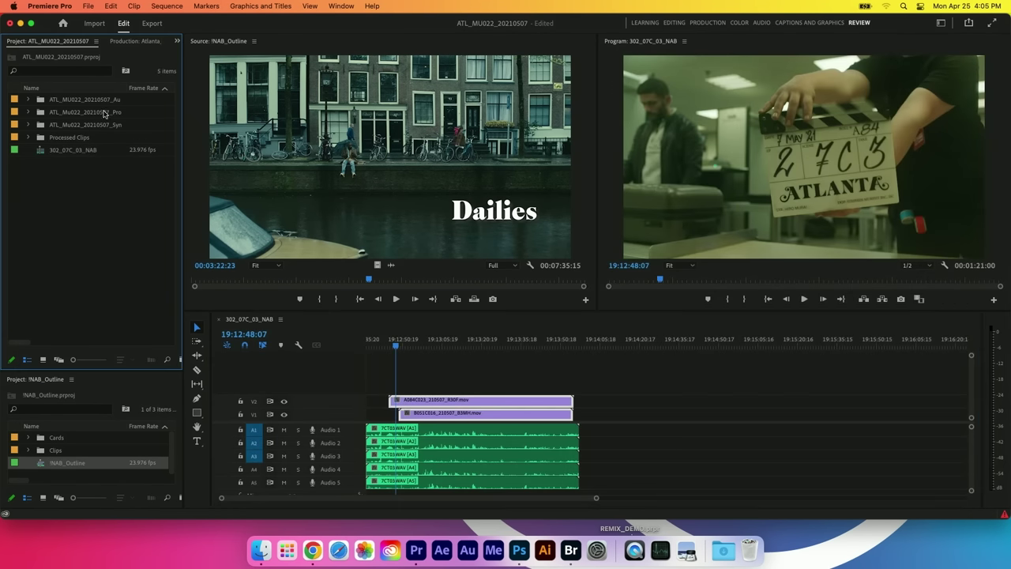
{"action": "double_click", "coordinate": [41, 155]}
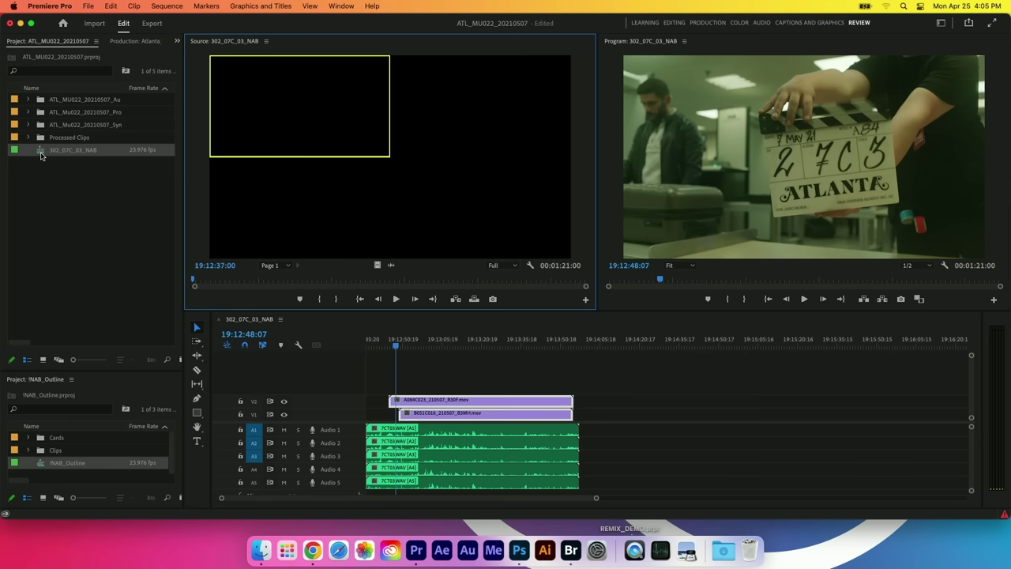
- Play the multicam sequence and add a marker where playback stops
{"action": "left_click", "coordinate": [274, 280]}
{"action": "key", "text": "space"}
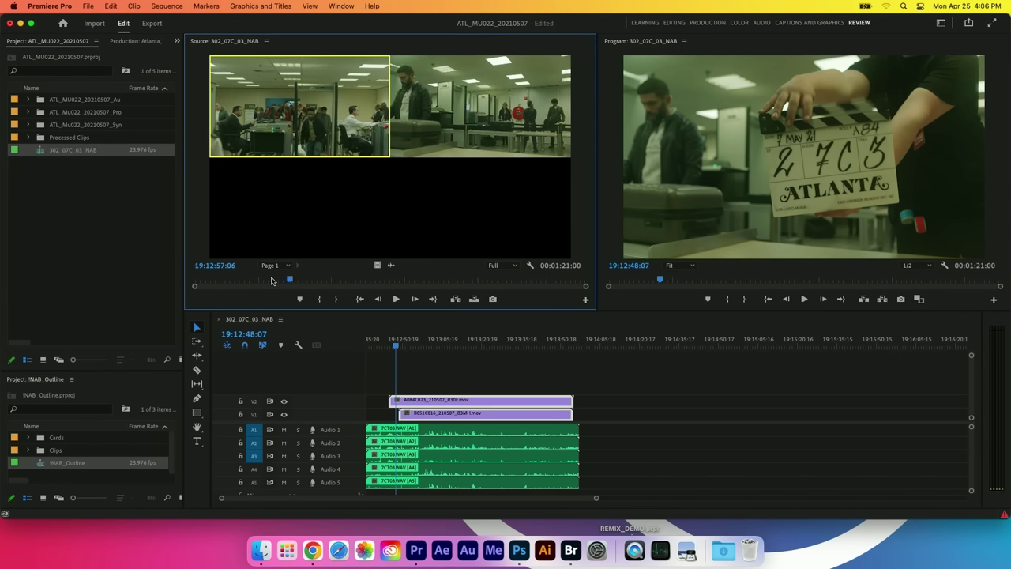
{"action": "key", "text": "space"}
{"action": "key", "text": "m"}
{"action": "key", "text": "space"}
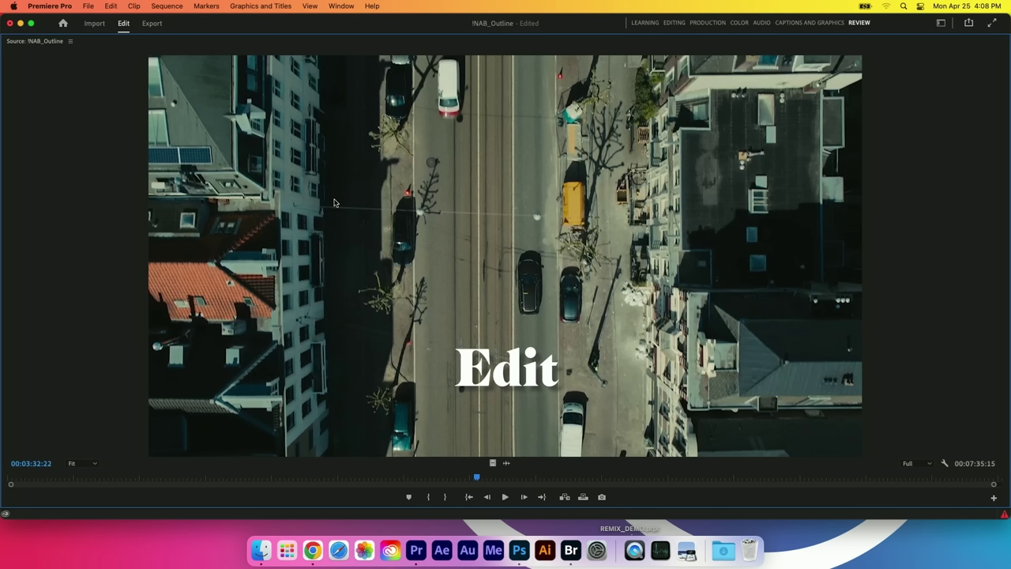
- Open the 302_Edit project and maximize its timeline, zoomed in around the playhead
{"action": "key", "text": "grave"}
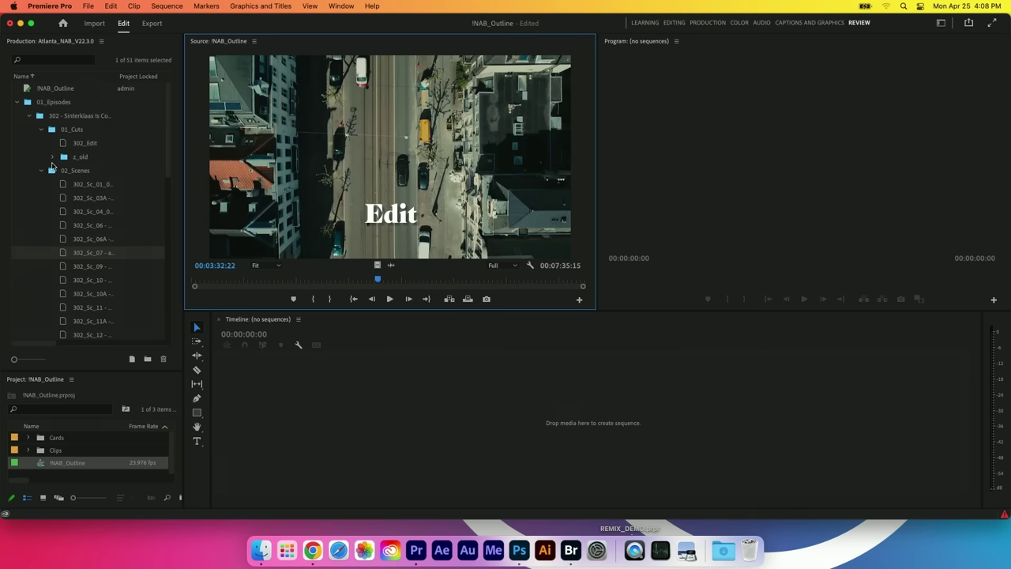
{"action": "double_click", "coordinate": [79, 143]}
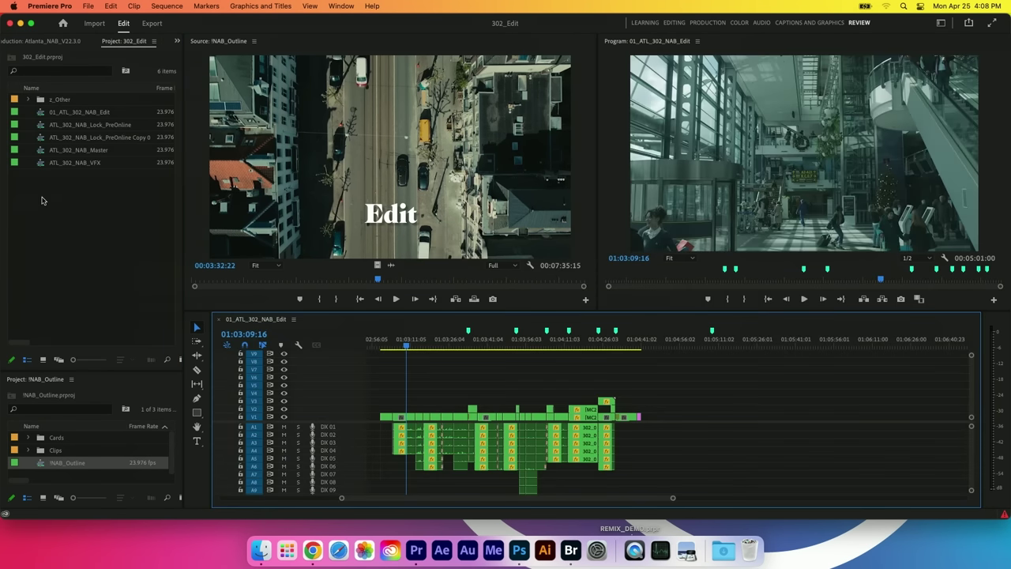
{"action": "key", "text": "grave"}
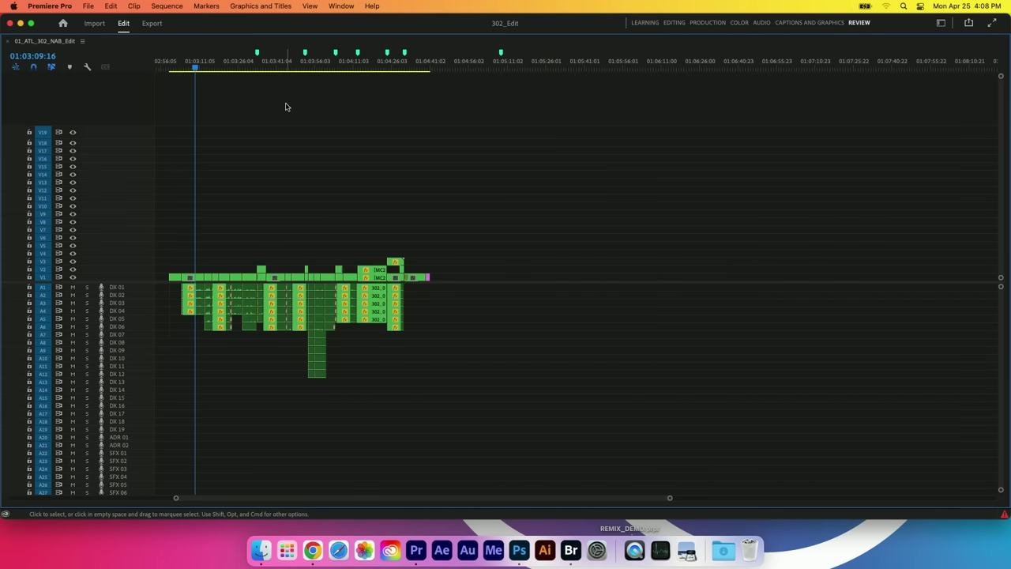
{"action": "key", "text": "equal"}
{"action": "key", "text": "equal"}
{"action": "key", "text": "equal"}
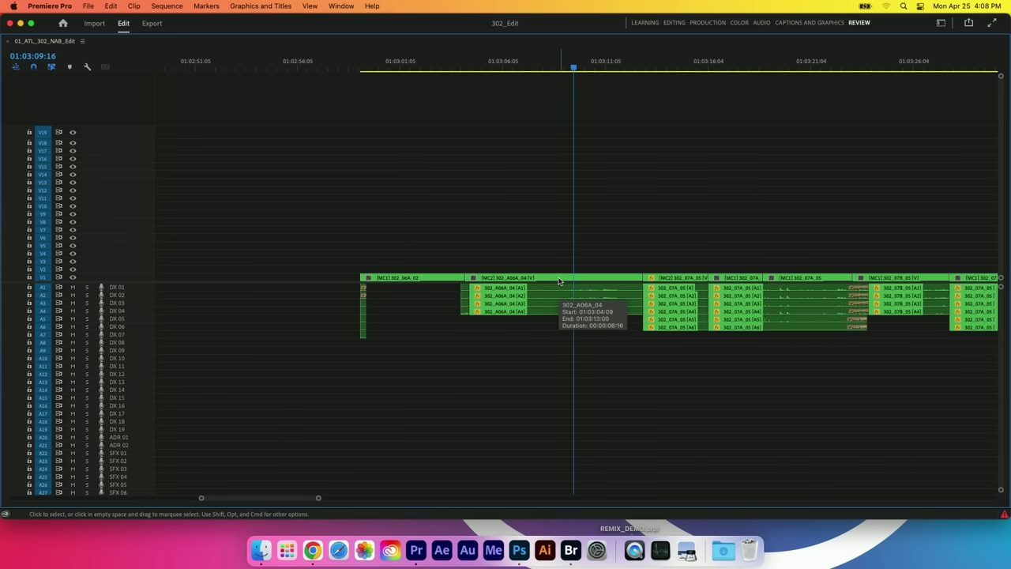
- Reveal clip 302_A06A_04 in its source scene project
{"action": "right_click", "coordinate": [558, 280]}
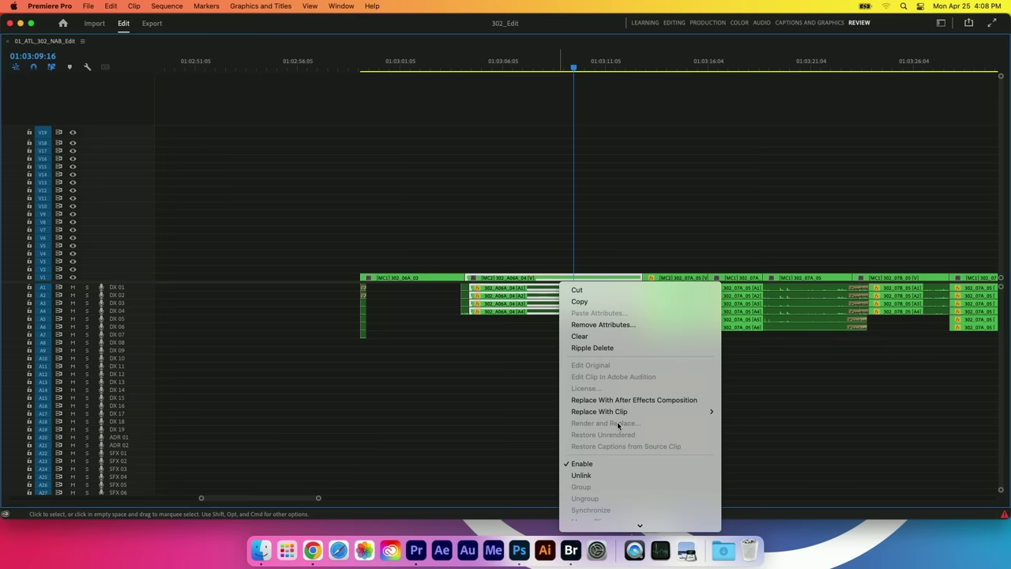
{"action": "scroll", "coordinate": [618, 424], "scroll_direction": "down", "scroll_amount": 5}
{"action": "left_click", "coordinate": [617, 471]}
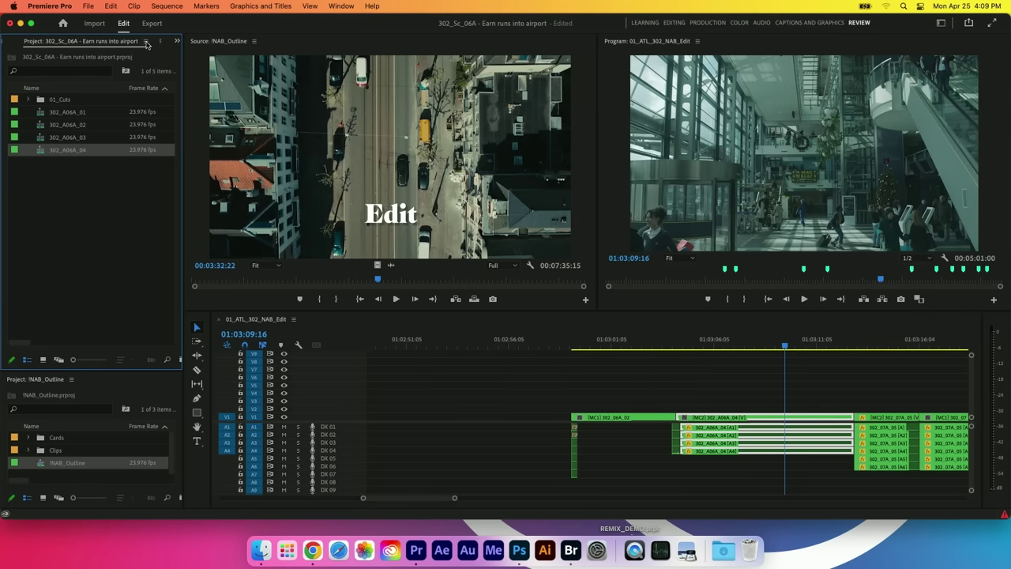
- Close the 302_Sc_06A scene project, saving it, and maximize the SFX & MX title card
{"action": "left_click", "coordinate": [146, 44]}
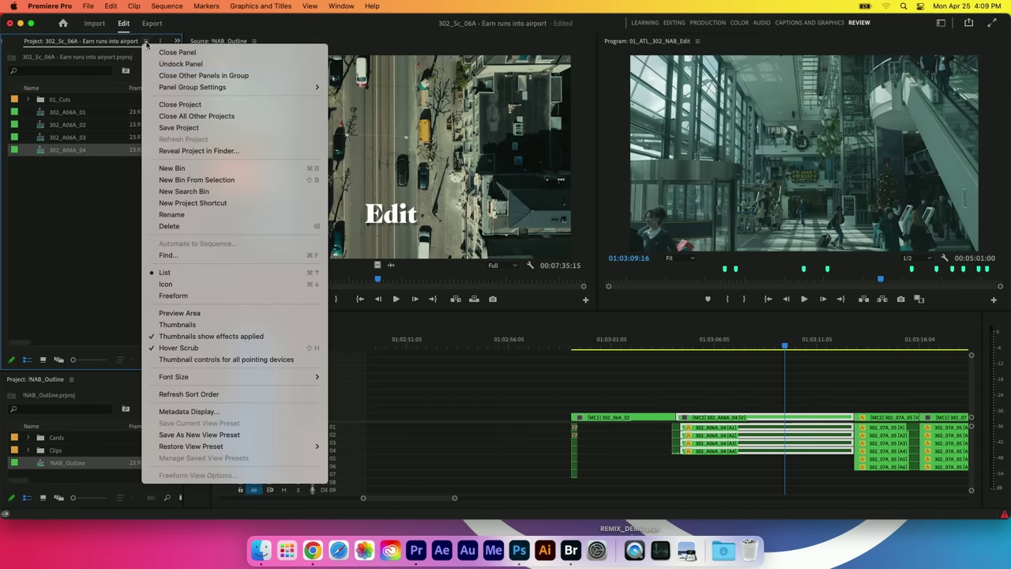
{"action": "left_click", "coordinate": [180, 104]}
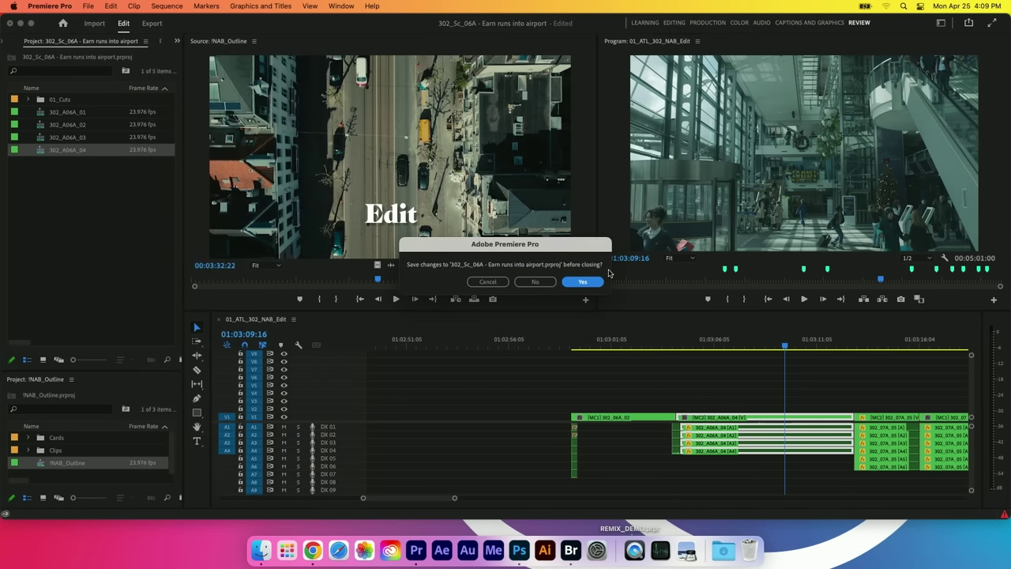
{"action": "left_click", "coordinate": [596, 282]}
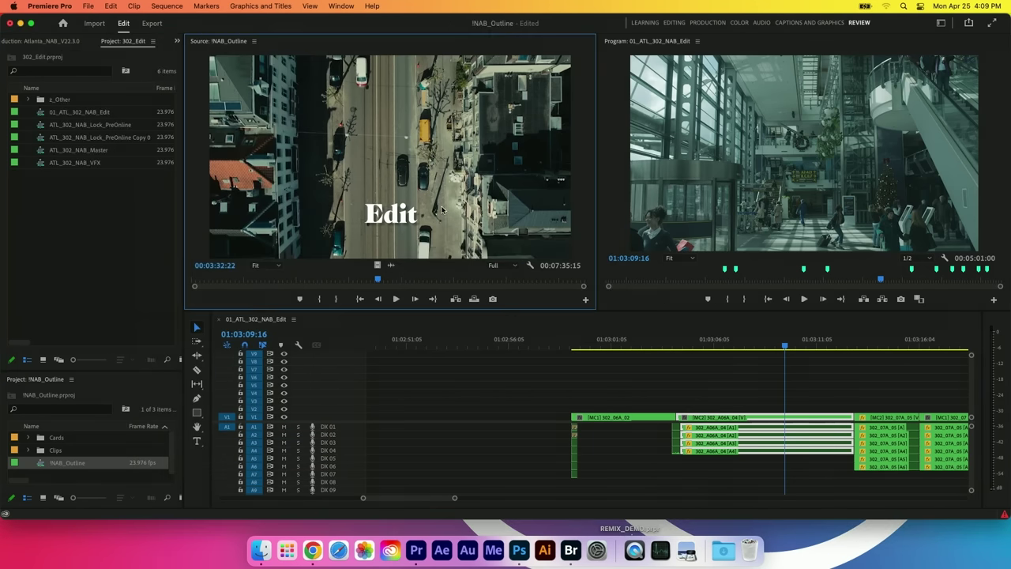
{"action": "key", "text": "grave"}
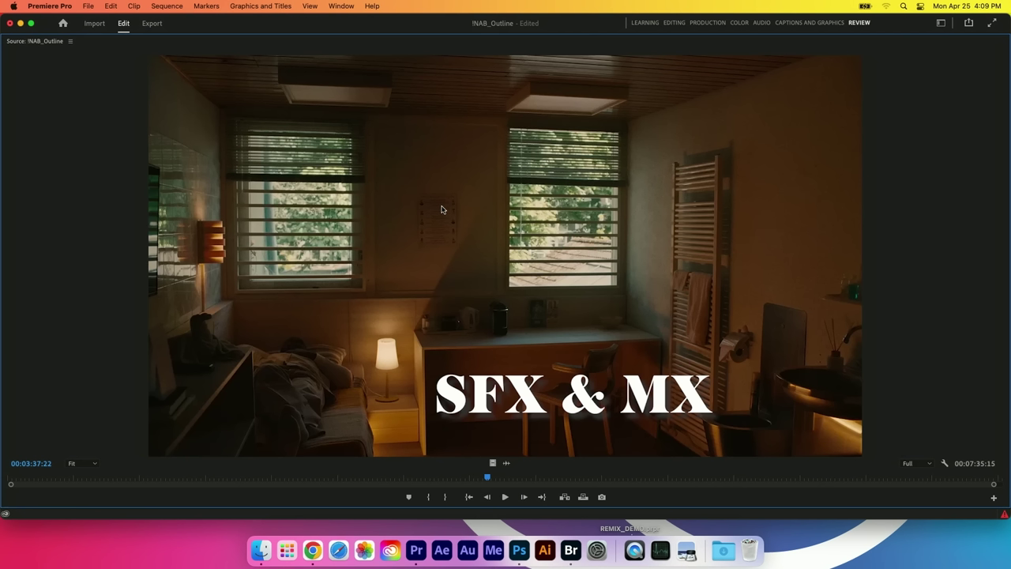
- Restore the layout and show the Production folders with 01_Episodes collapsed and 04_SFX expanded
{"action": "key", "text": "grave"}
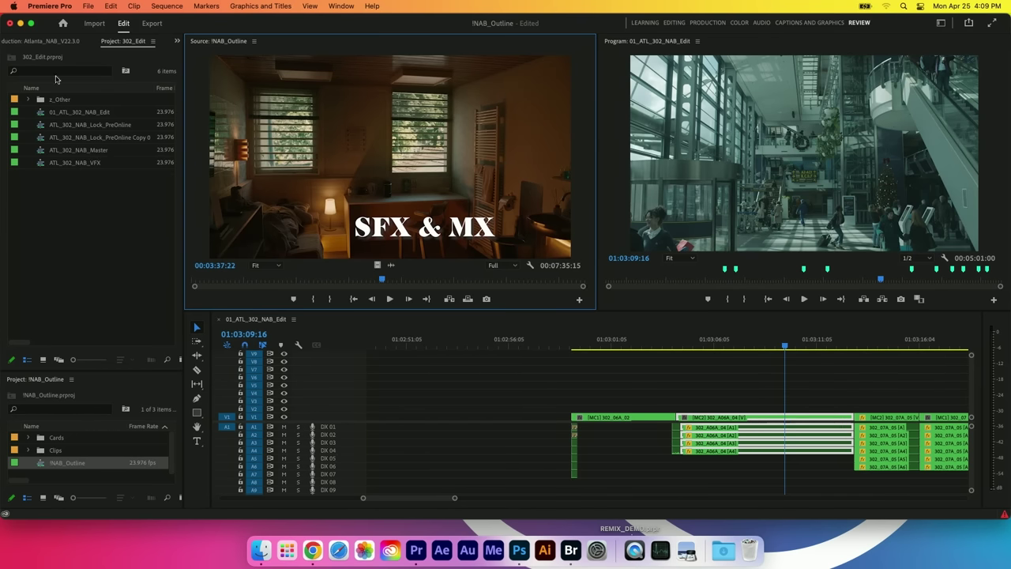
{"action": "left_click", "coordinate": [49, 44]}
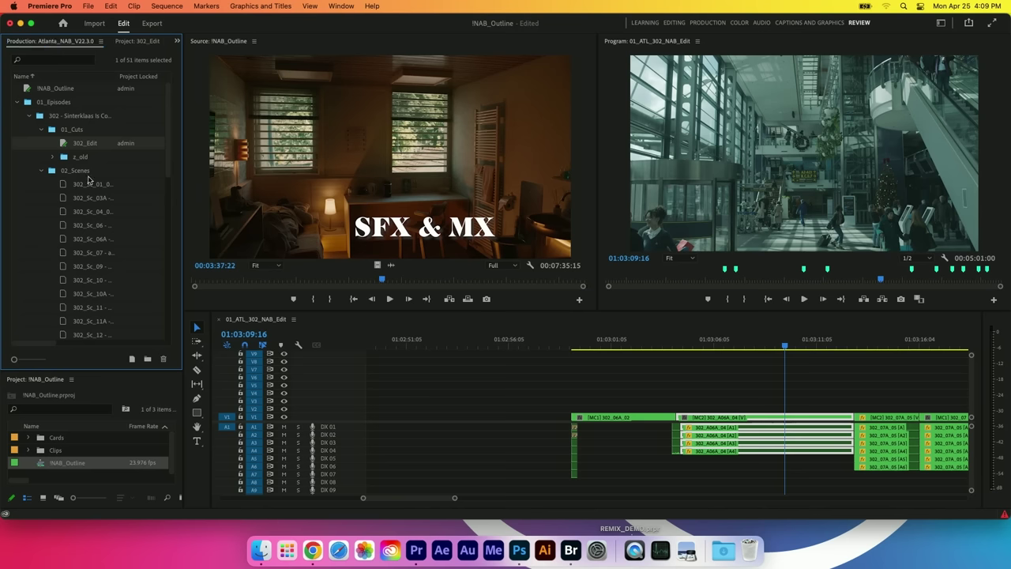
{"action": "left_click", "coordinate": [17, 102]}
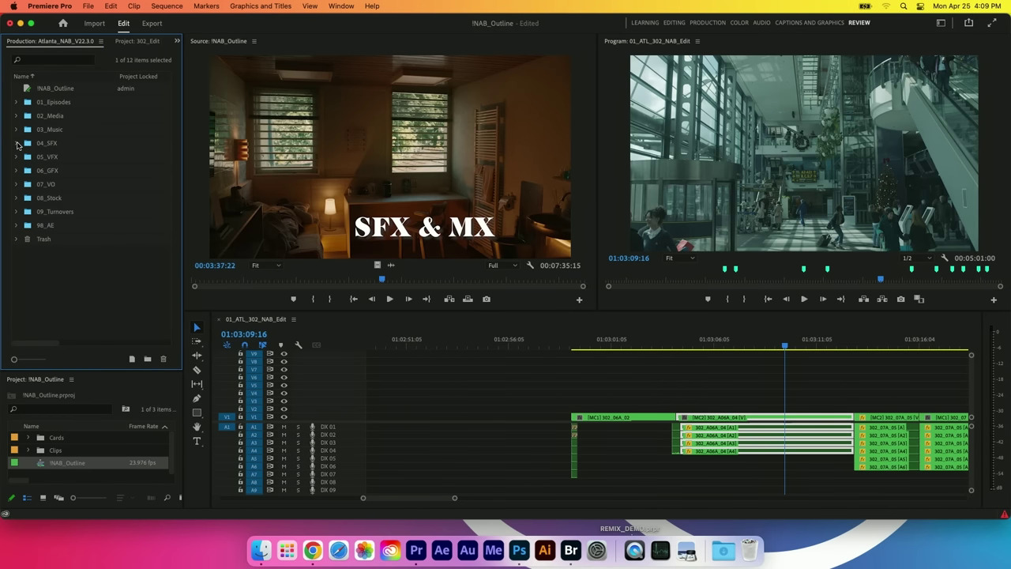
{"action": "left_click", "coordinate": [17, 143]}
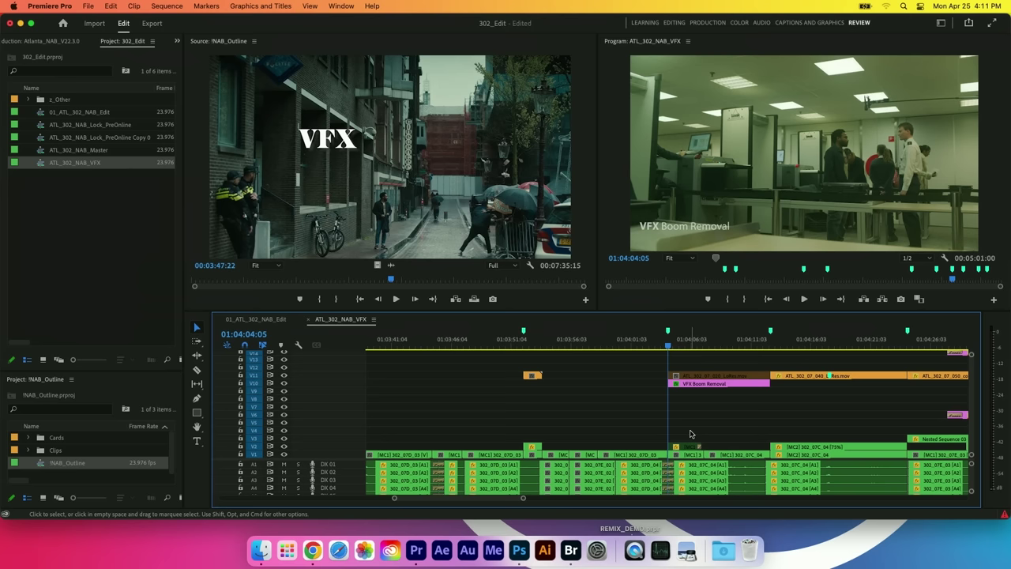
- Play the VFX Boom Removal shot from its marker, toggling V1 off and on to compare
{"action": "key", "text": "space"}
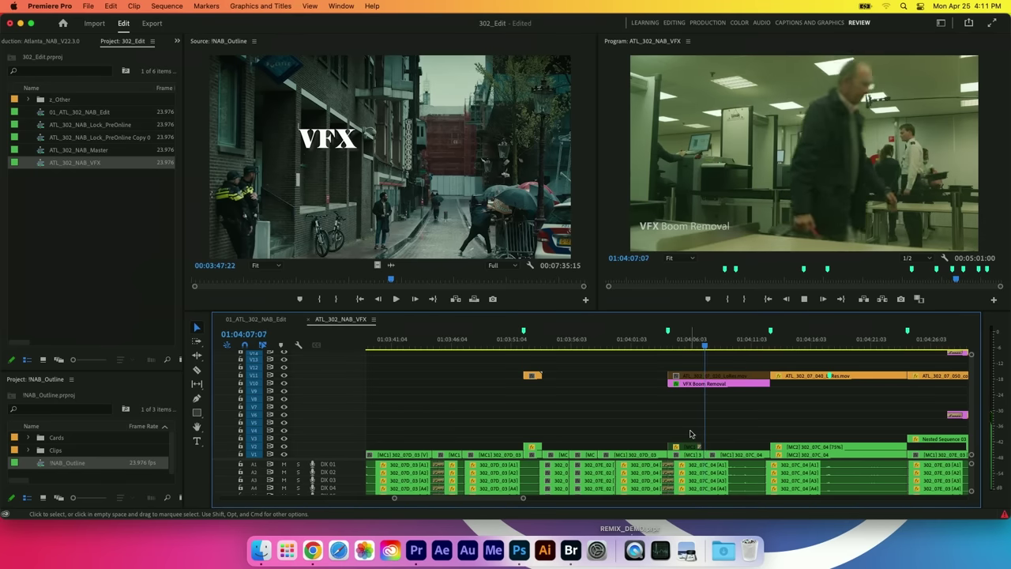
{"action": "key", "text": "space"}
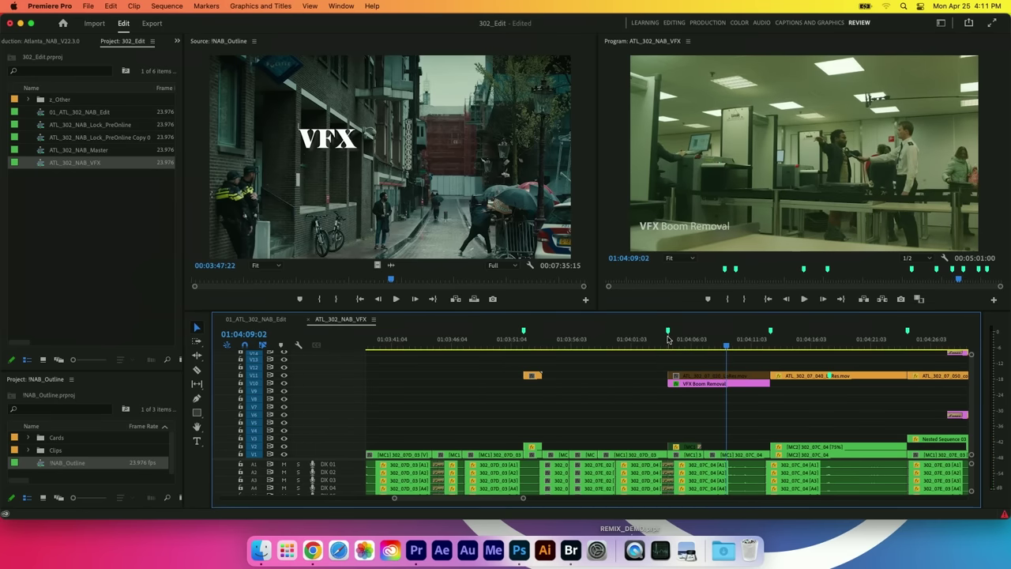
{"action": "left_click", "coordinate": [669, 335]}
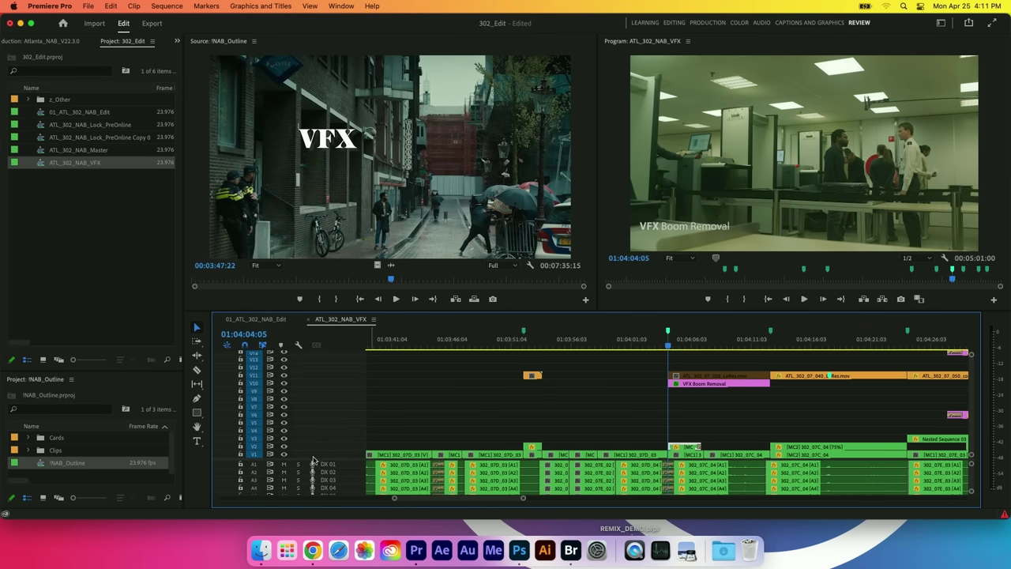
{"action": "left_click", "coordinate": [284, 455]}
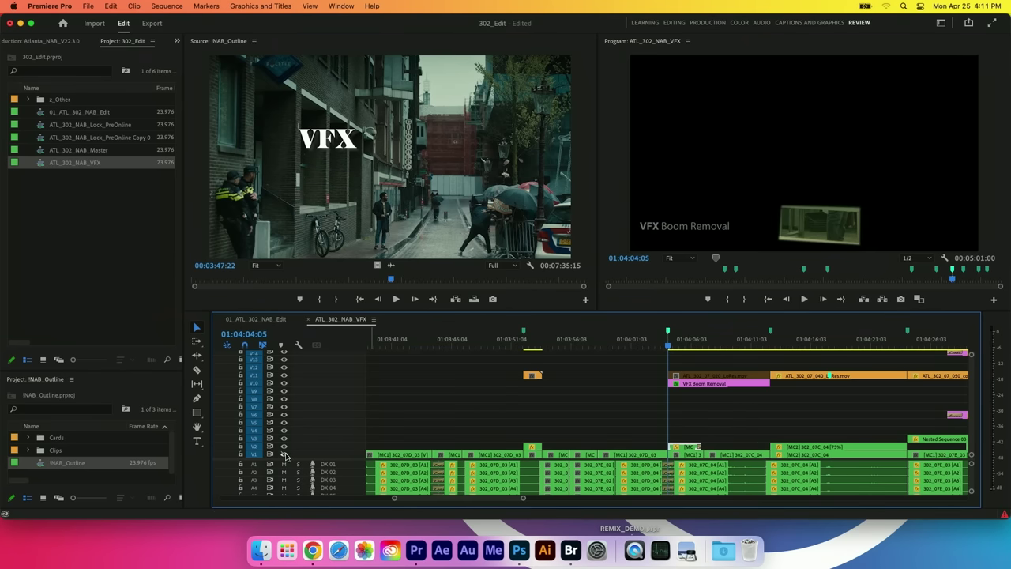
{"action": "left_click", "coordinate": [284, 454]}
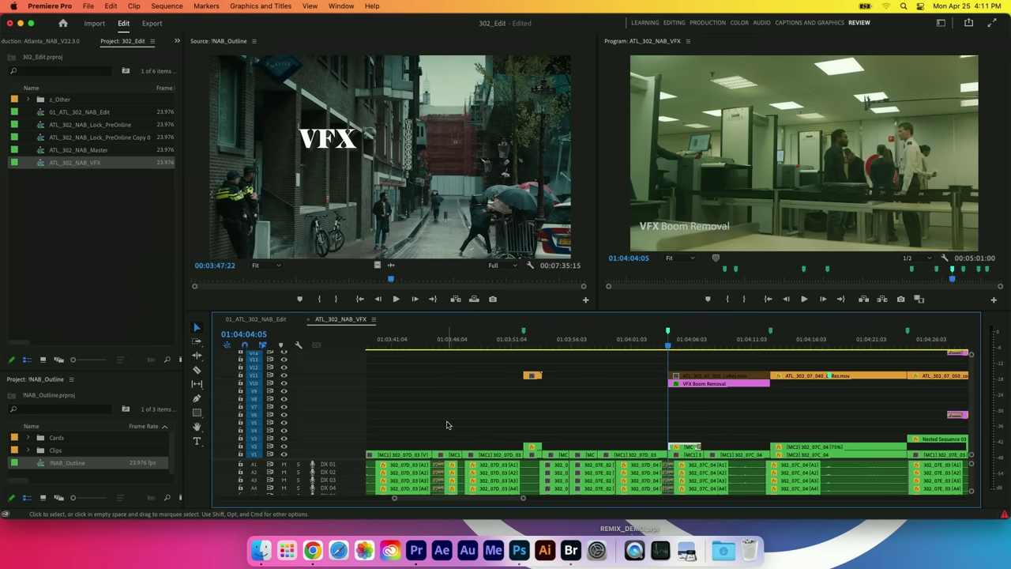
{"action": "key", "text": "space"}
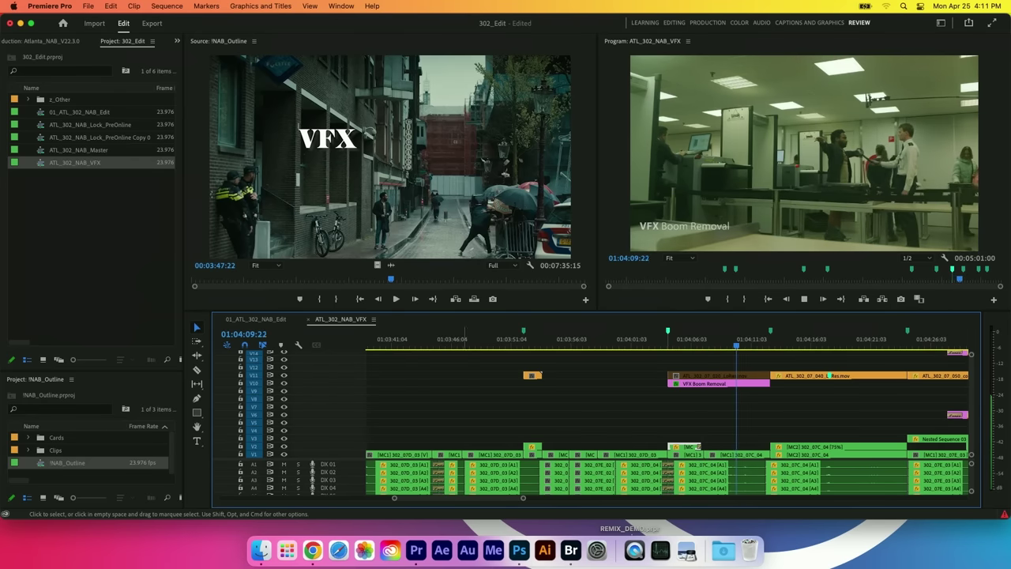
{"action": "key", "text": "space"}
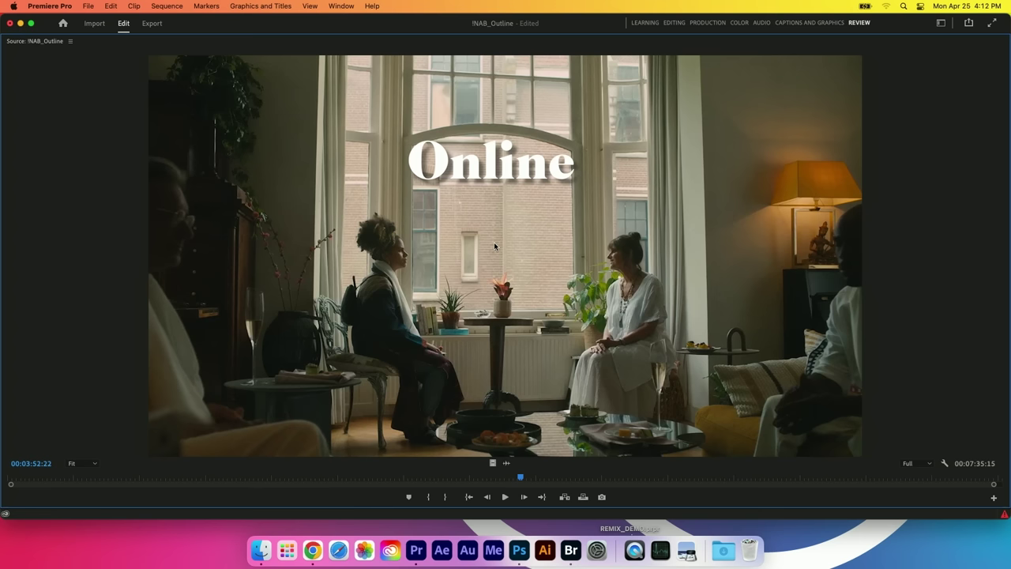
- Open ATL_302_NAB_Lock_PreOnline Copy 01 and mark In and Out points around the edit
{"action": "key", "text": "grave"}
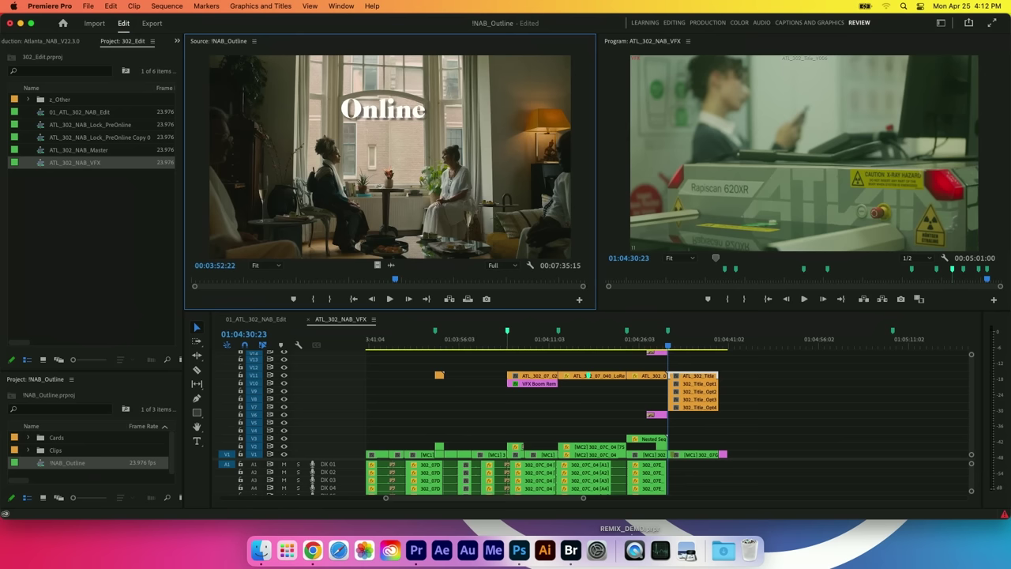
{"action": "double_click", "coordinate": [44, 137]}
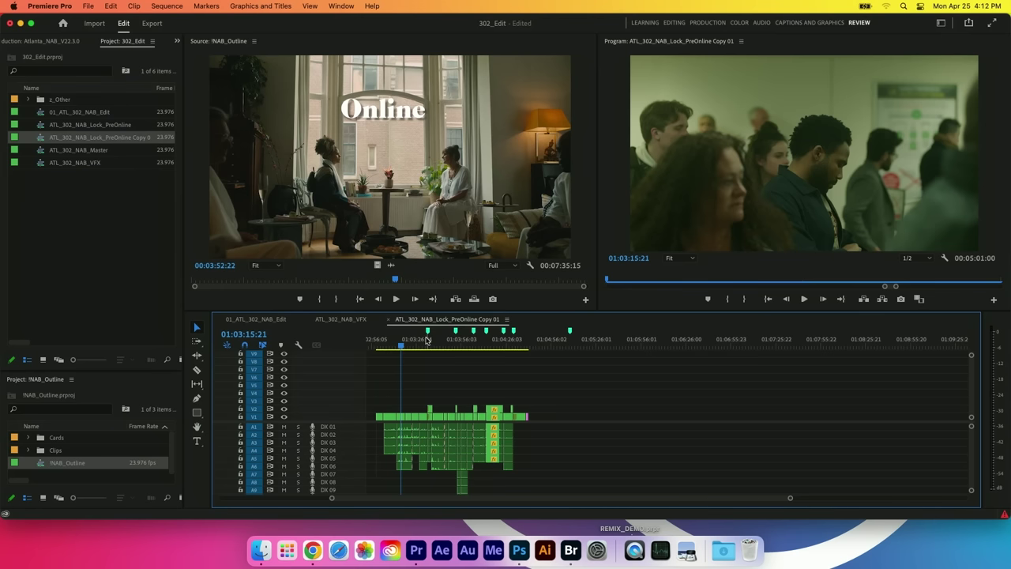
{"action": "scroll", "coordinate": [434, 340], "scroll_direction": "up", "scroll_amount": 5}
{"action": "left_click", "coordinate": [628, 340]}
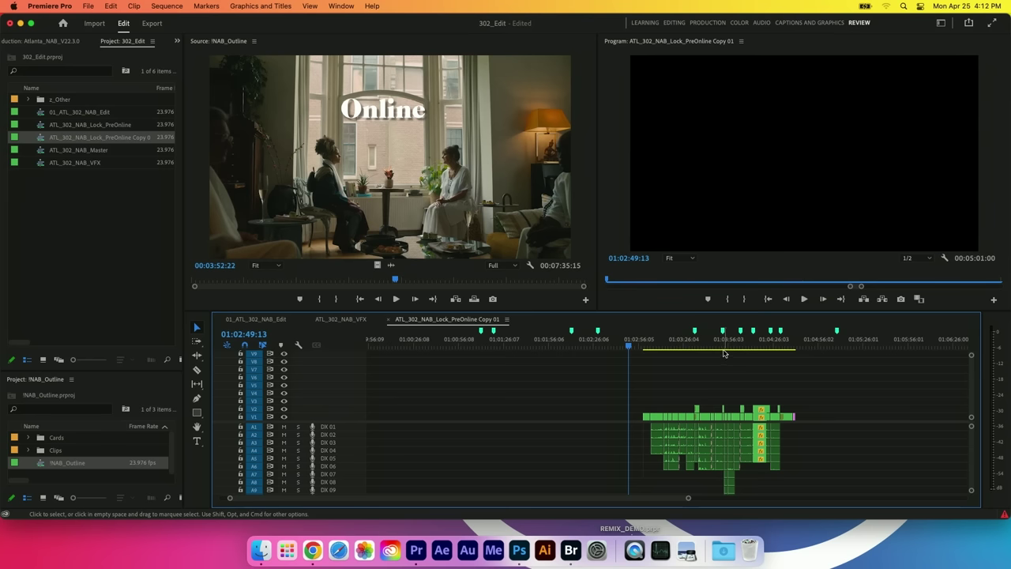
{"action": "key", "text": "i"}
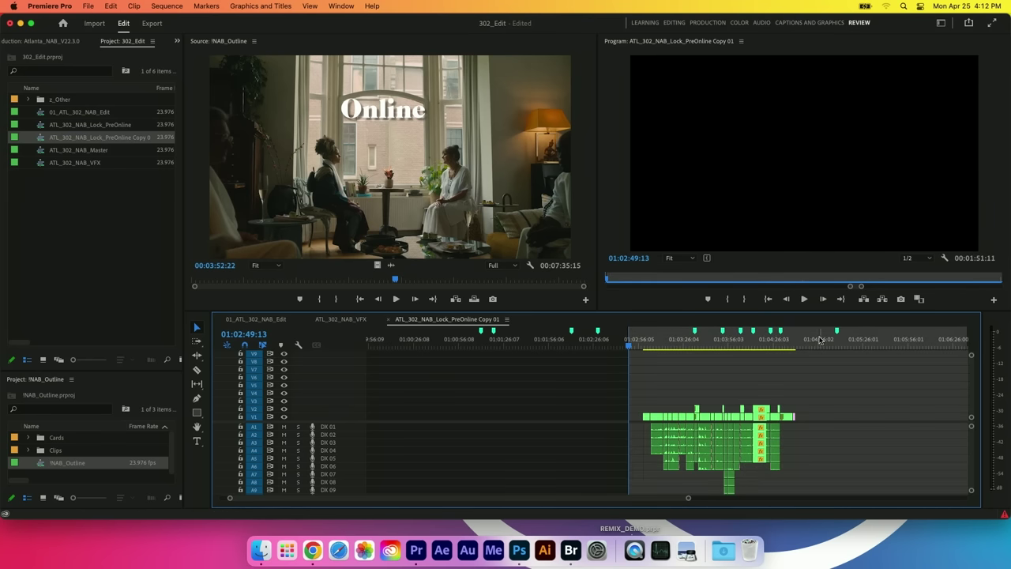
{"action": "left_click", "coordinate": [805, 343]}
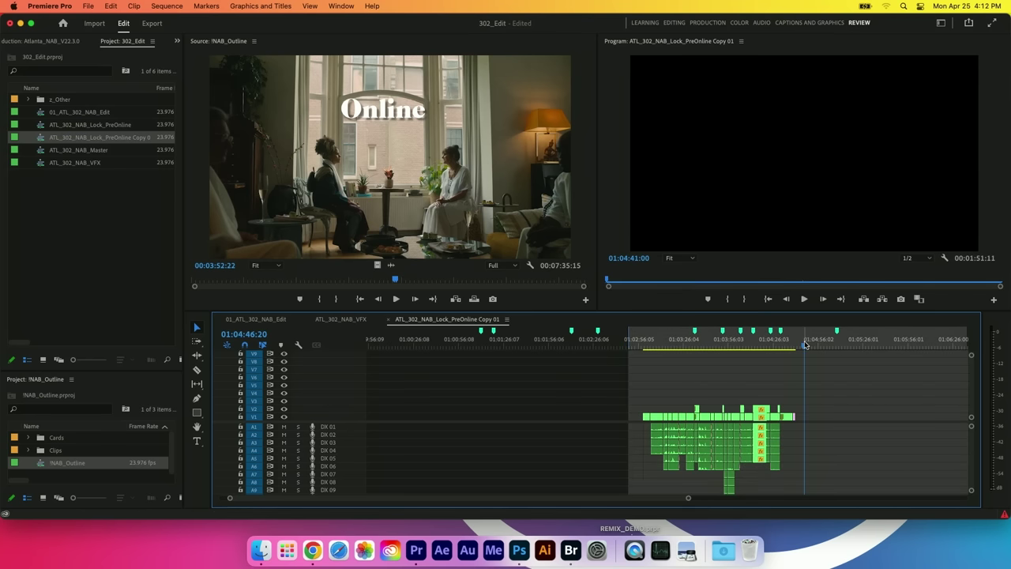
{"action": "key", "text": "o"}
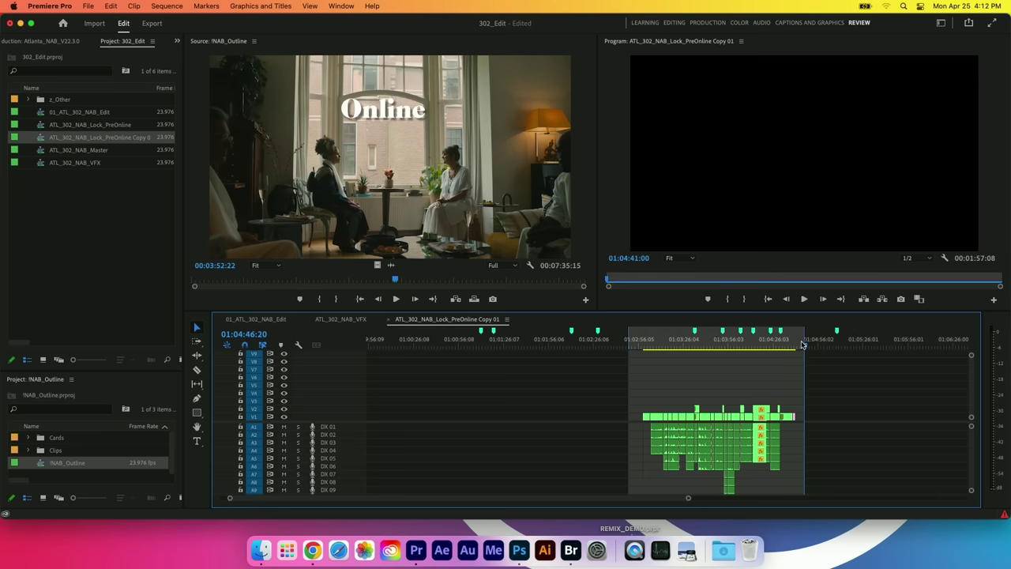
- Extract the audio from the marked range with video untargeted, then select all video clips
{"action": "left_click", "coordinate": [253, 417], "text": "shift"}
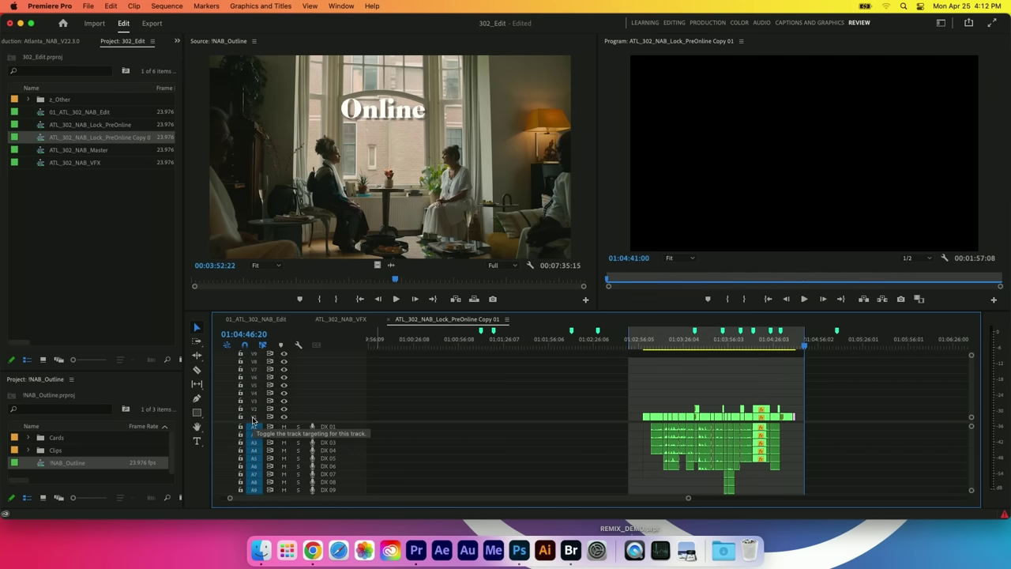
{"action": "key", "text": "semicolon"}
{"action": "left_click", "coordinate": [253, 417]}
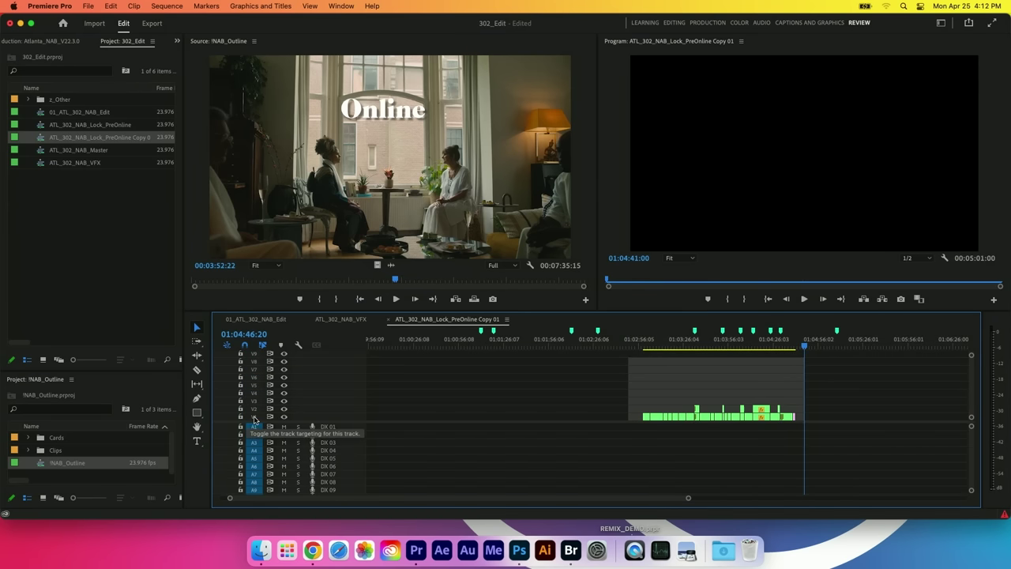
{"action": "left_click_drag", "start_coordinate": [613, 385], "coordinate": [826, 427]}
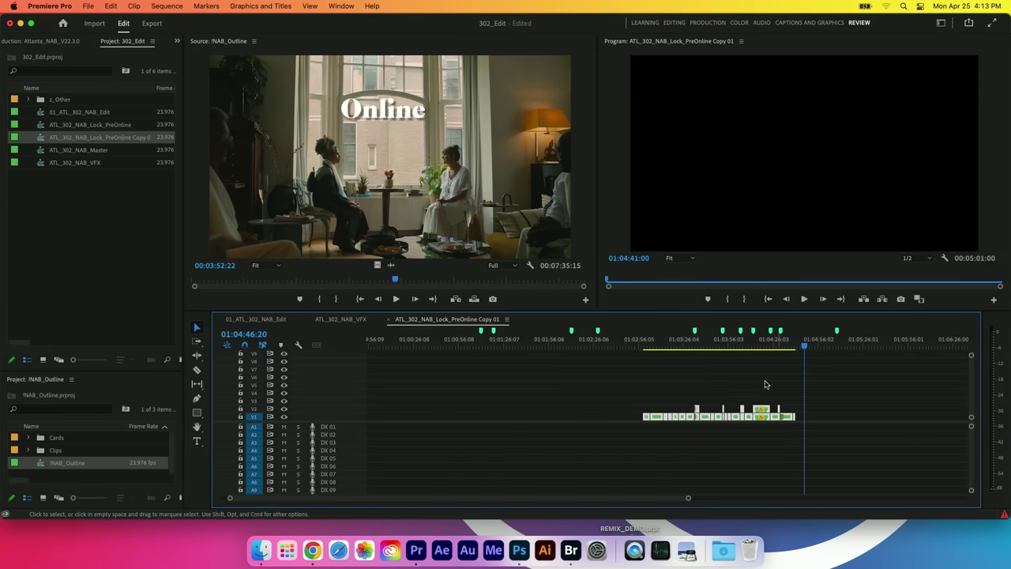
{"action": "left_click", "coordinate": [721, 343]}
{"action": "key", "text": "="}
{"action": "key", "text": "="}
{"action": "key", "text": "="}
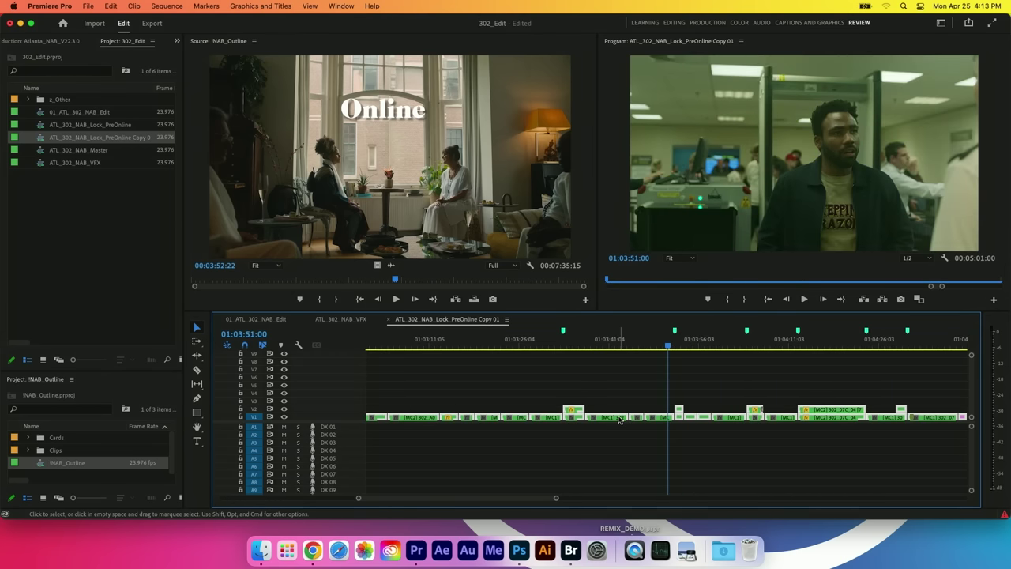
- Flatten the selected multicam clips to their chosen angles with Multi-Camera > Flatten
{"action": "right_click", "coordinate": [619, 419]}
{"action": "mouse_move", "coordinate": [654, 299]}
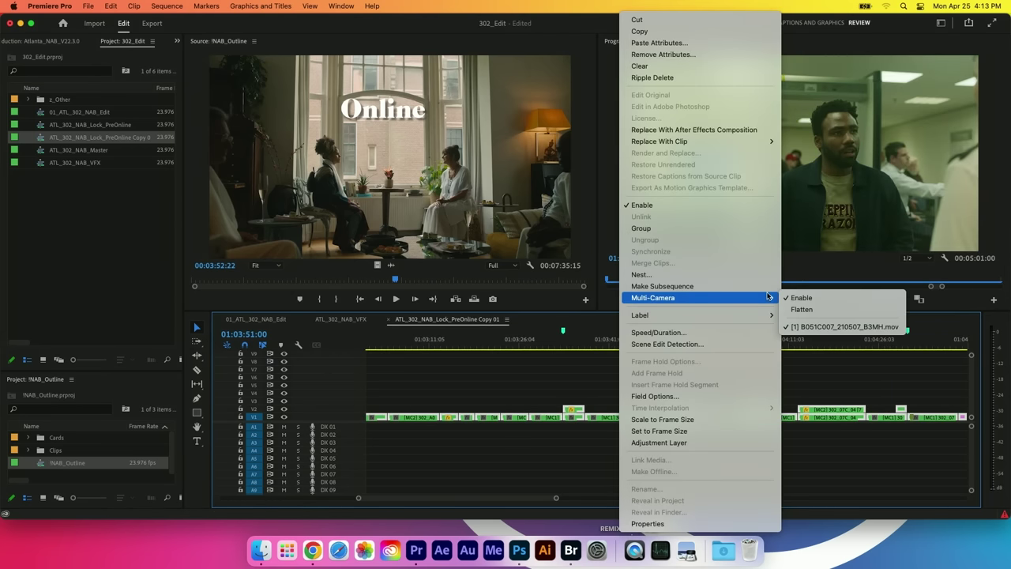
{"action": "left_click", "coordinate": [809, 309]}
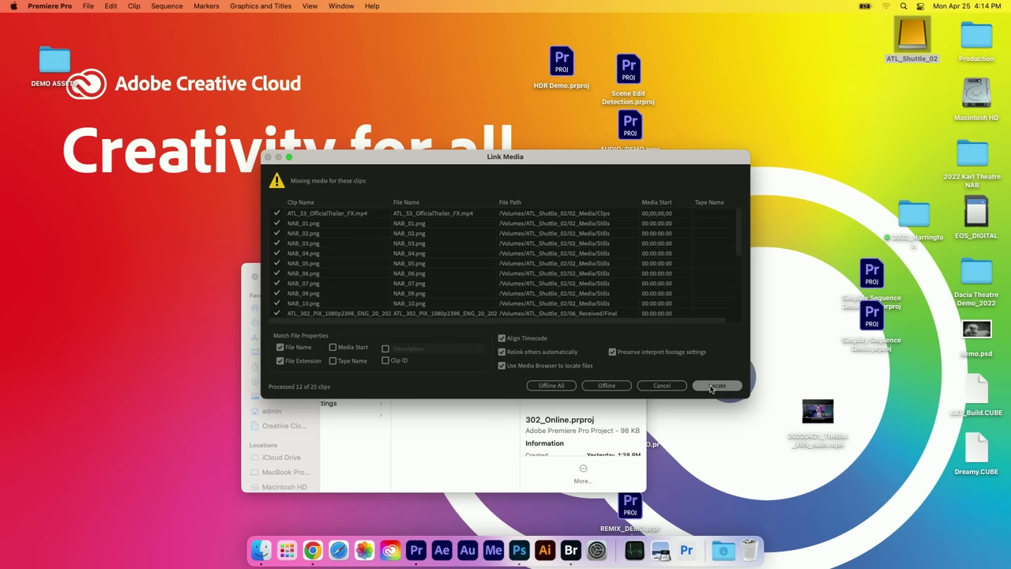
- Relink the missing media by searching the 02_Media > NAB_Online folder
{"action": "left_click", "coordinate": [715, 386]}
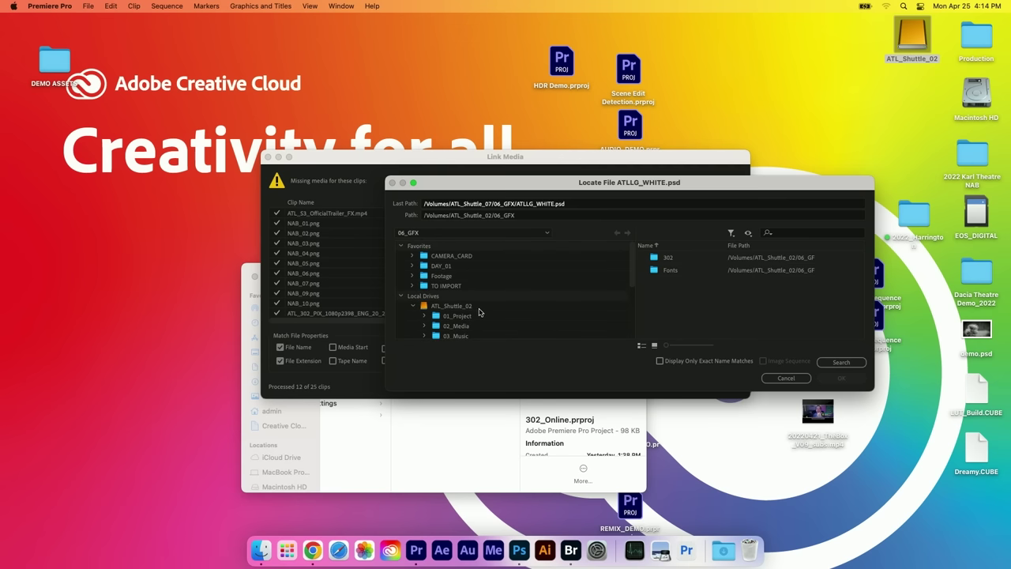
{"action": "left_click", "coordinate": [437, 327]}
{"action": "left_click", "coordinate": [653, 273]}
{"action": "double_click", "coordinate": [652, 273]}
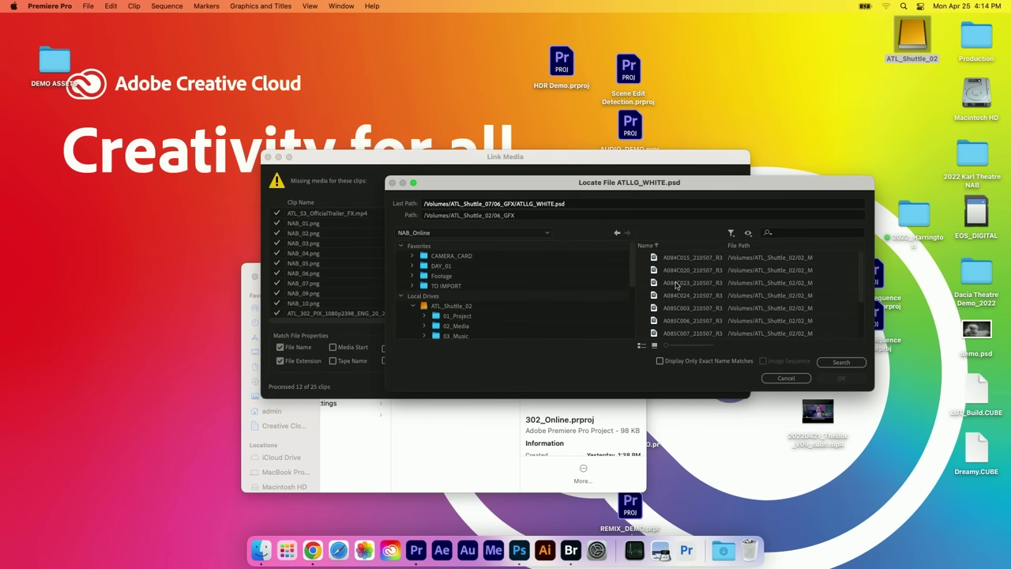
{"action": "left_click", "coordinate": [841, 362]}
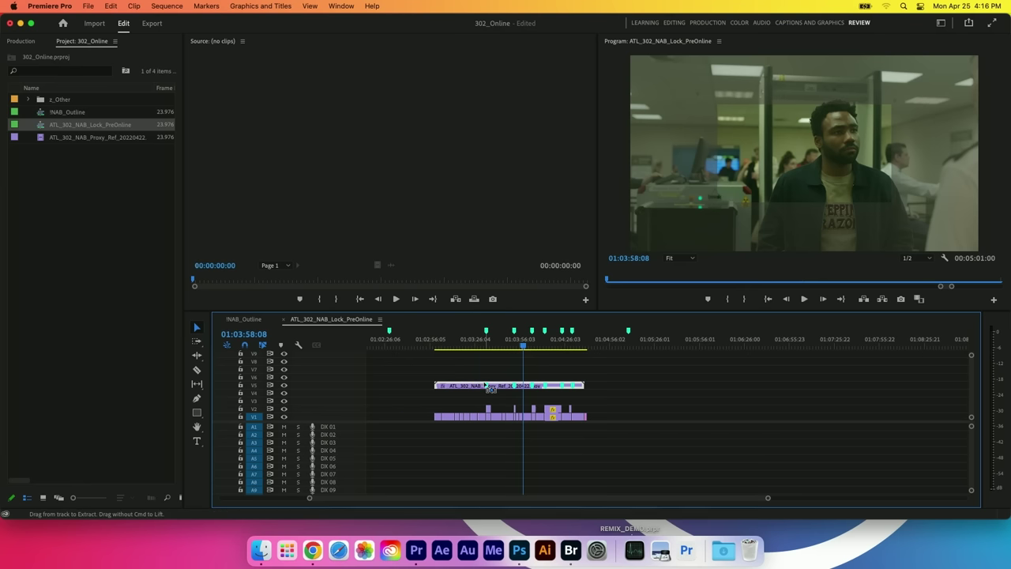
- Load the !NAB_Outline sequence into the Source Monitor for viewing
{"action": "left_click", "coordinate": [81, 230]}
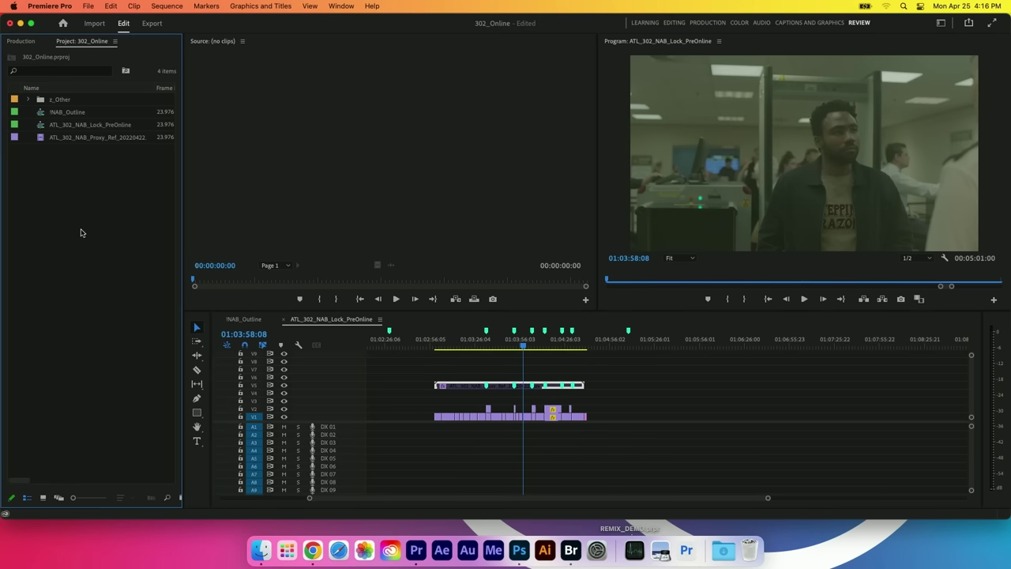
{"action": "left_click", "coordinate": [41, 113]}
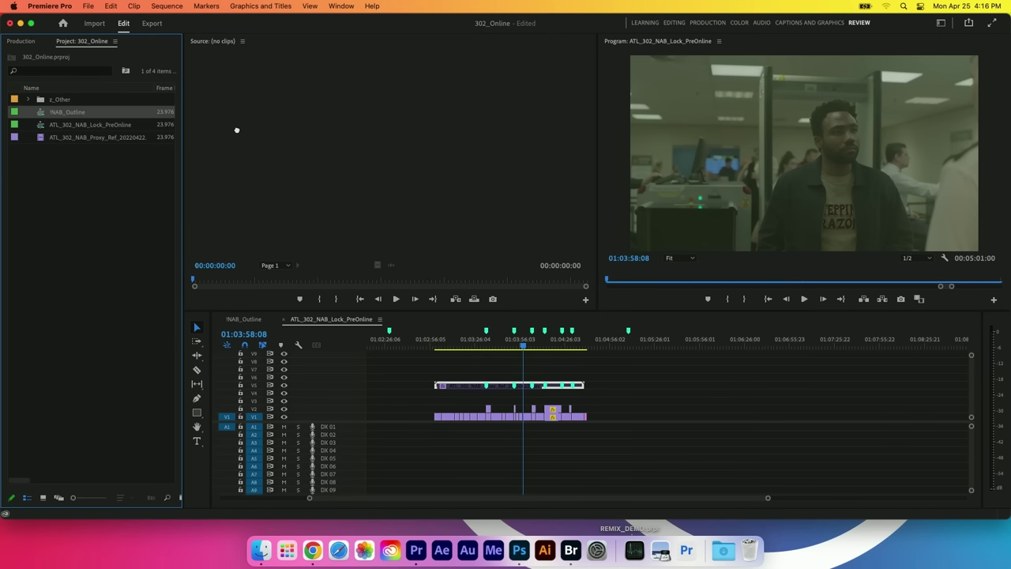
{"action": "left_click_drag", "start_coordinate": [237, 129], "coordinate": [238, 132]}
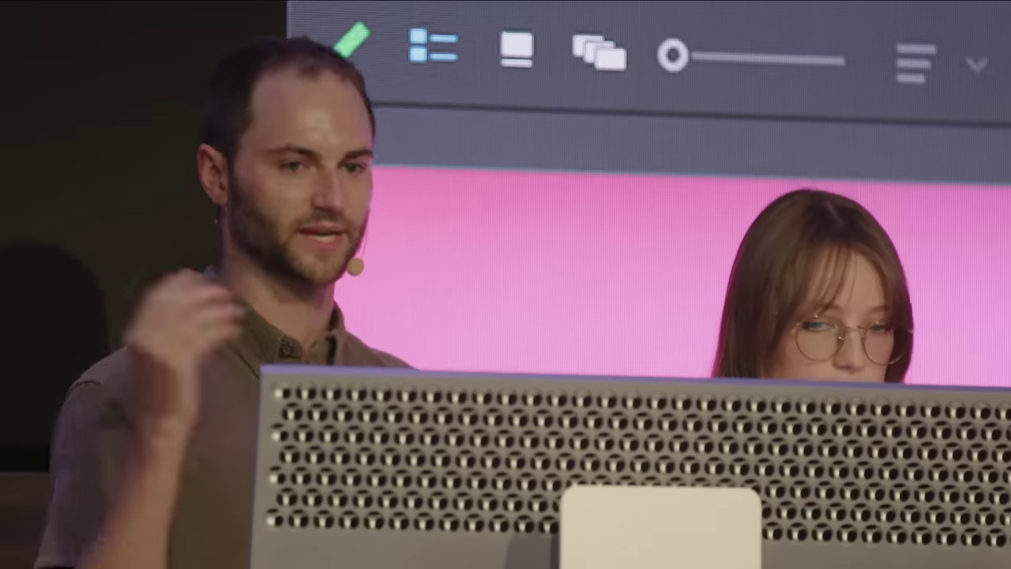